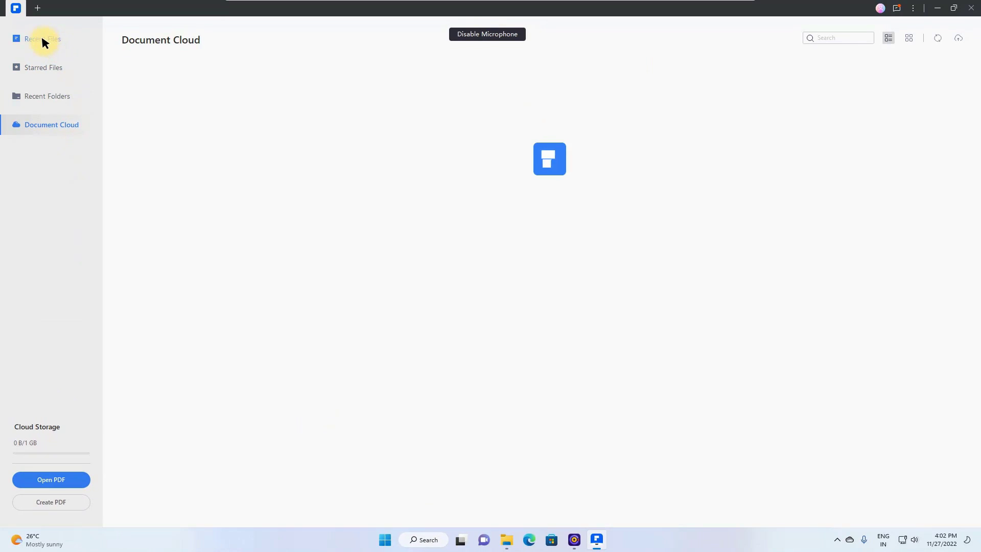
Step: Show Recent Files to list the Quick Tools and nine recent PDF files
{"action": "left_click", "coordinate": [42, 34]}
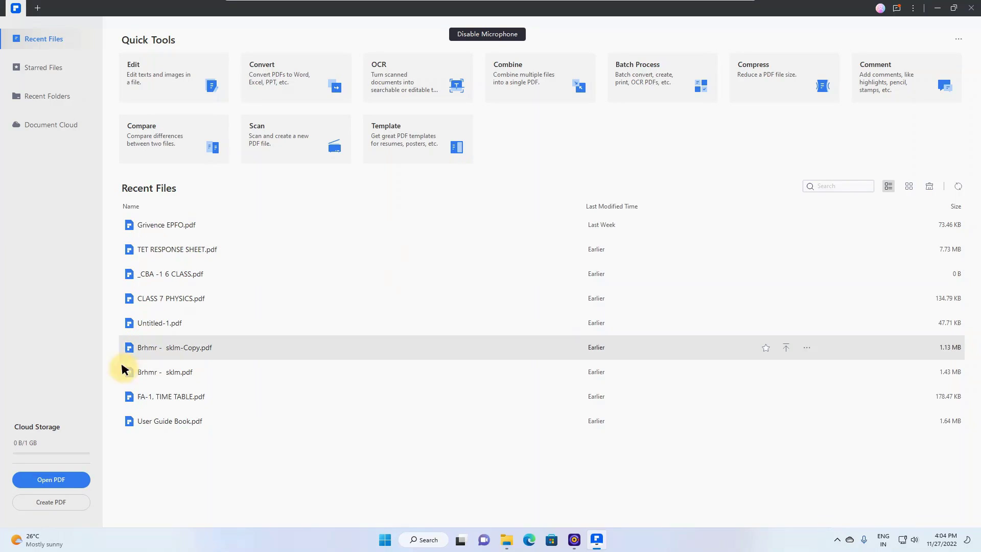
Step: Open Grivence EPFO.pdf from the Downloads folder through Open PDF
{"action": "left_click", "coordinate": [49, 480]}
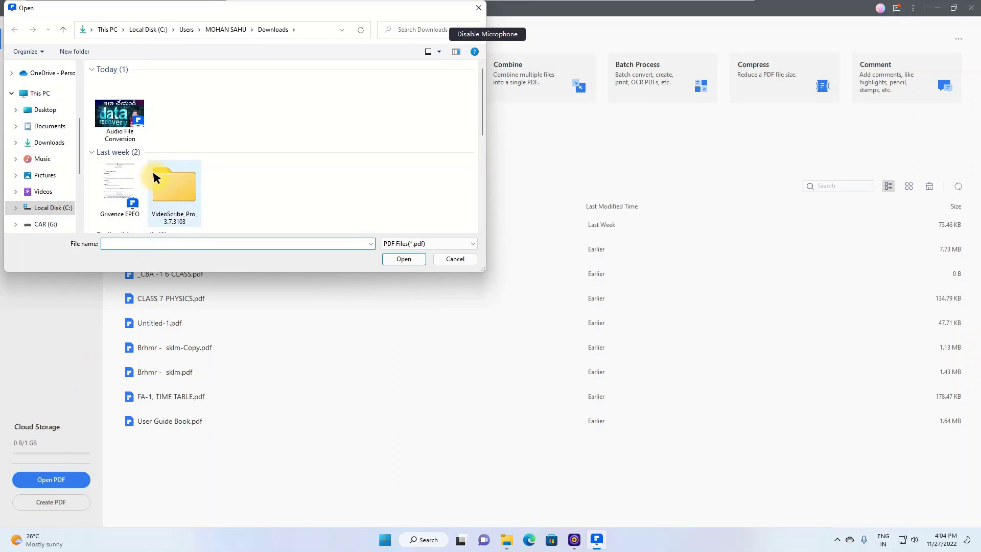
{"action": "left_click", "coordinate": [132, 196]}
{"action": "scroll", "coordinate": [131, 197], "scroll_direction": "down", "scroll_amount": 2}
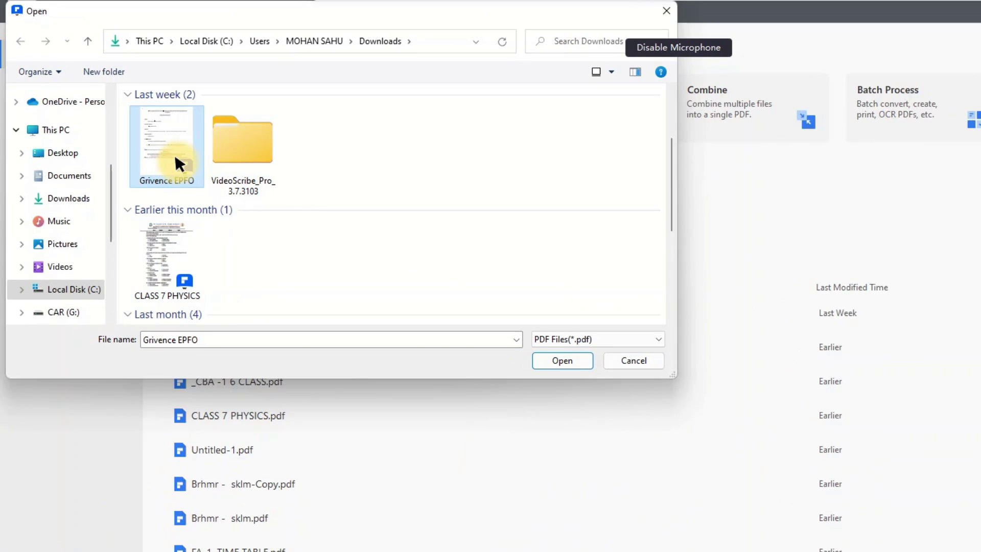
{"action": "left_click", "coordinate": [555, 359]}
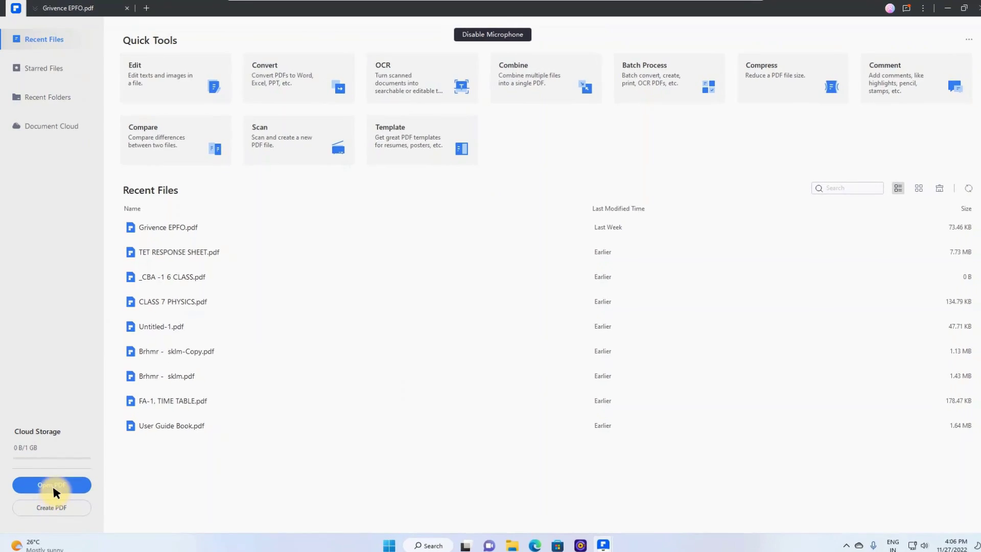
{"action": "left_click", "coordinate": [54, 493]}
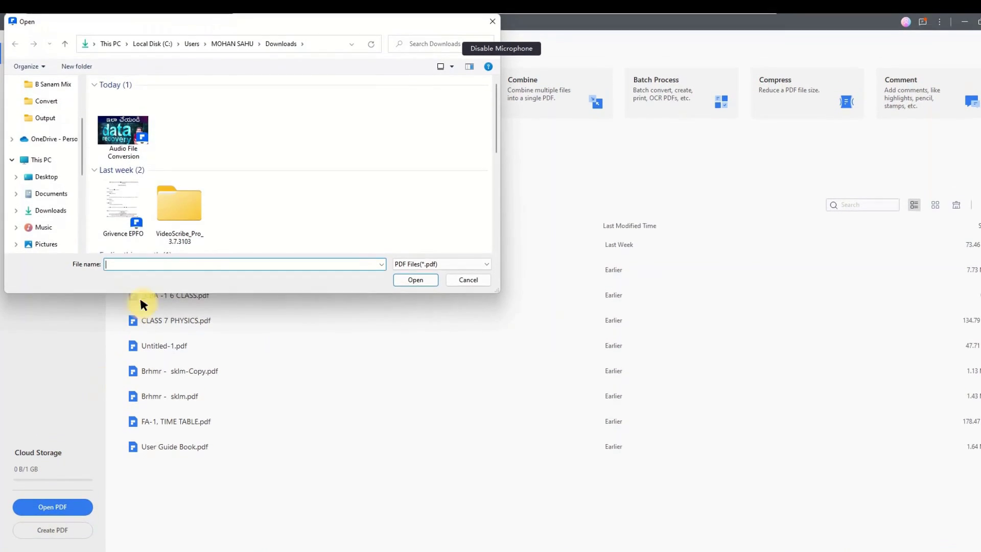
{"action": "left_click", "coordinate": [124, 206]}
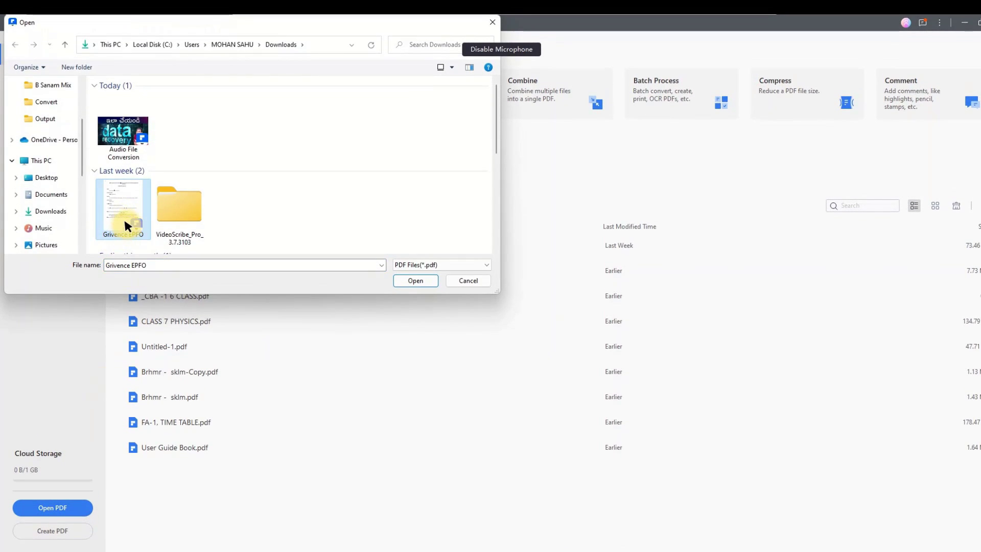
{"action": "left_click", "coordinate": [416, 280]}
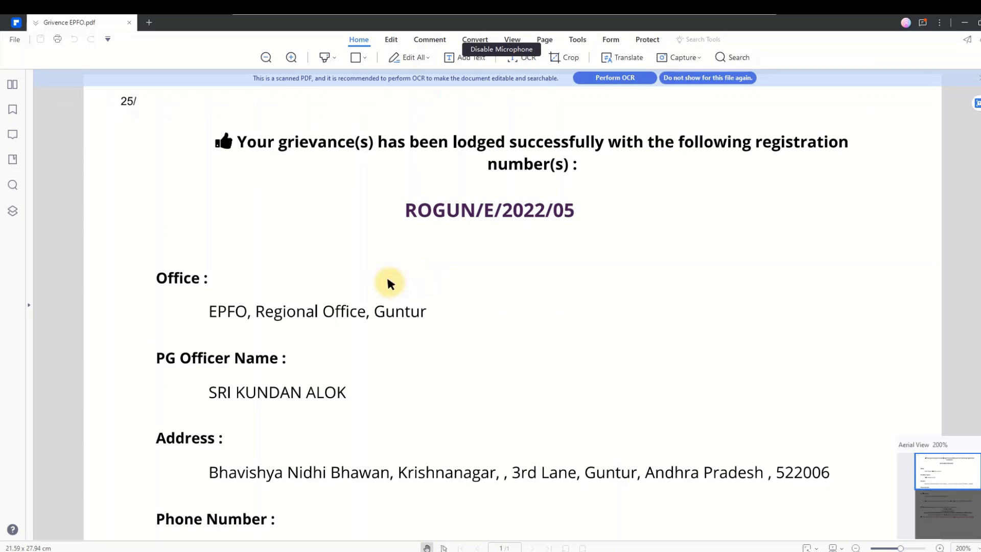
{"action": "scroll", "coordinate": [440, 336], "scroll_direction": "down", "scroll_amount": 6}
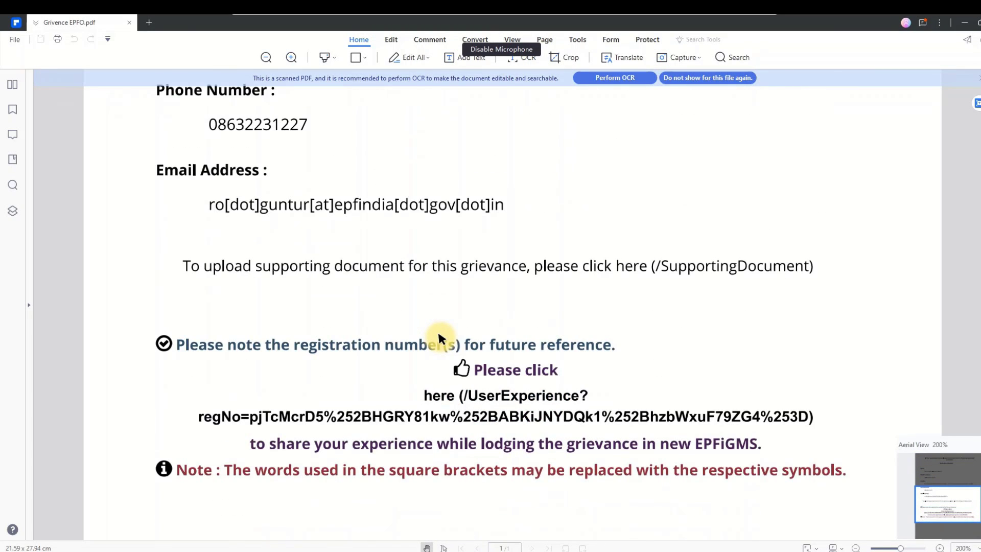
{"action": "scroll", "coordinate": [440, 334], "scroll_direction": "up", "scroll_amount": 6}
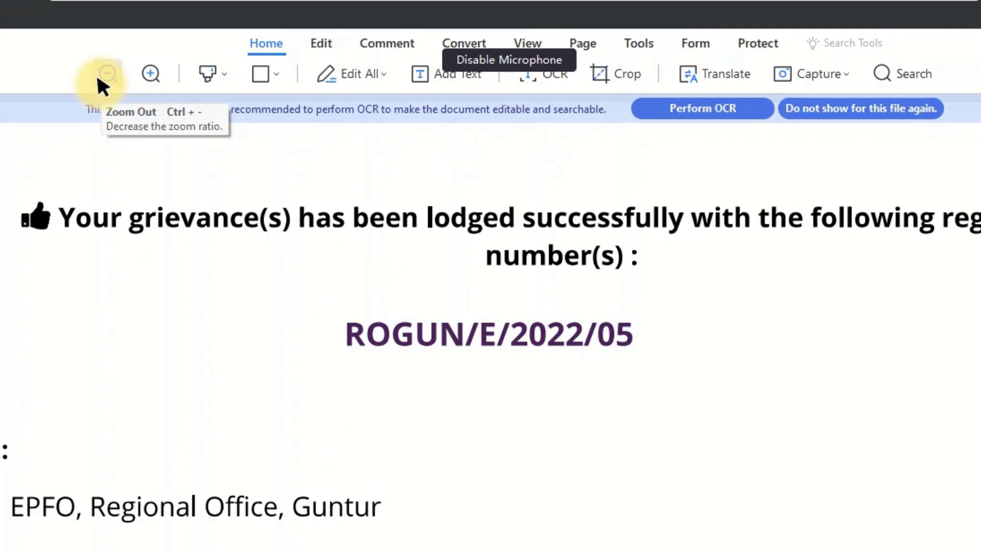
Step: Pick a highlighter colour, then draw a red line under the grievance registration number
{"action": "left_click", "coordinate": [220, 75]}
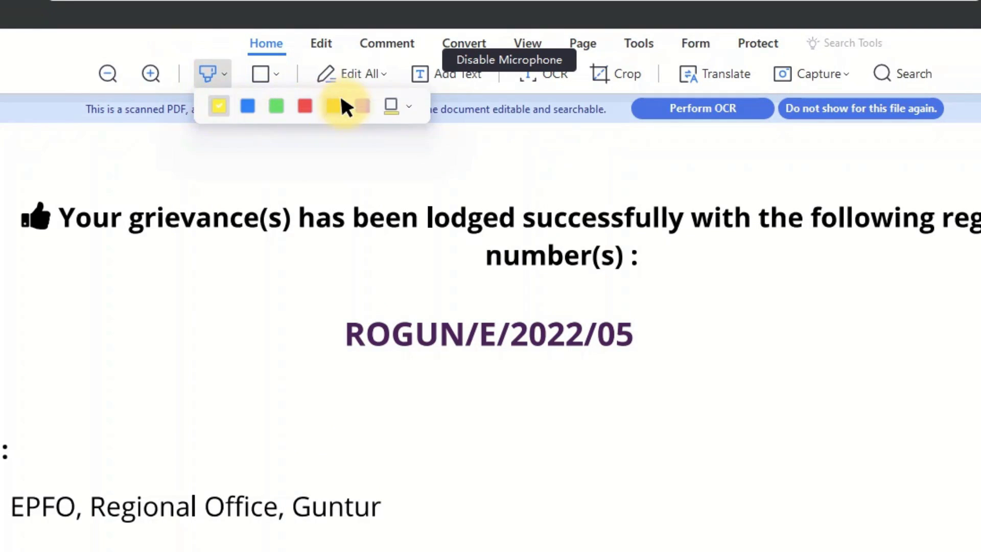
{"action": "left_click", "coordinate": [276, 106]}
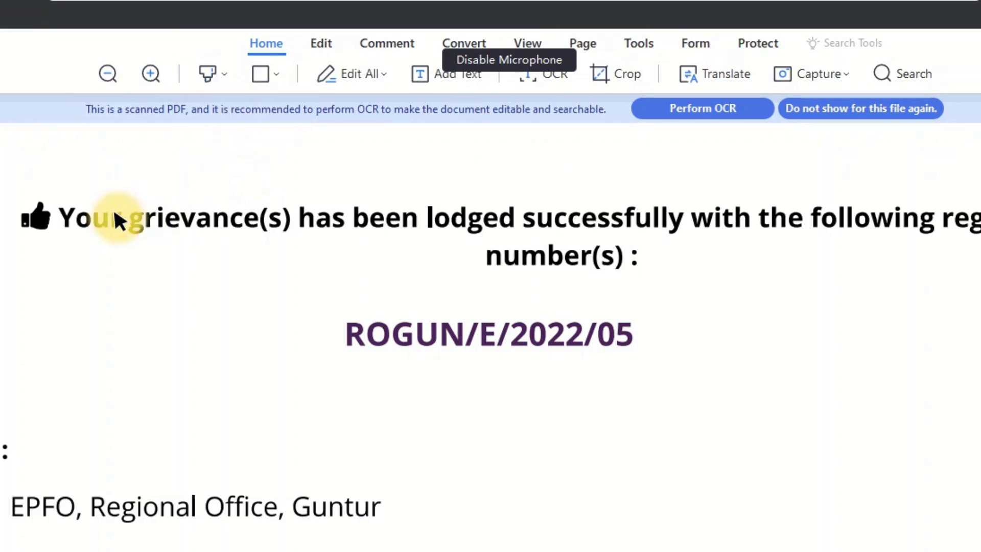
{"action": "left_click", "coordinate": [271, 74]}
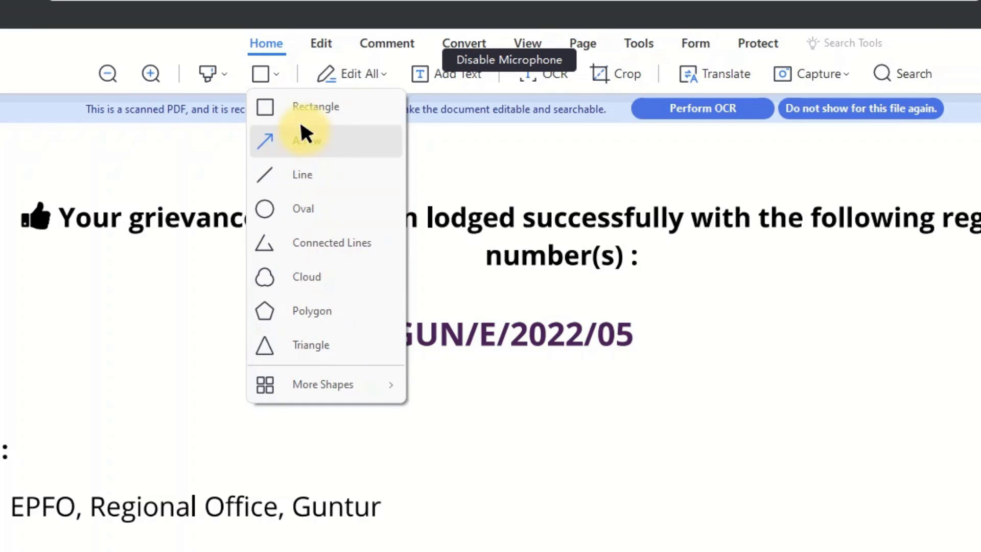
{"action": "left_click", "coordinate": [281, 176]}
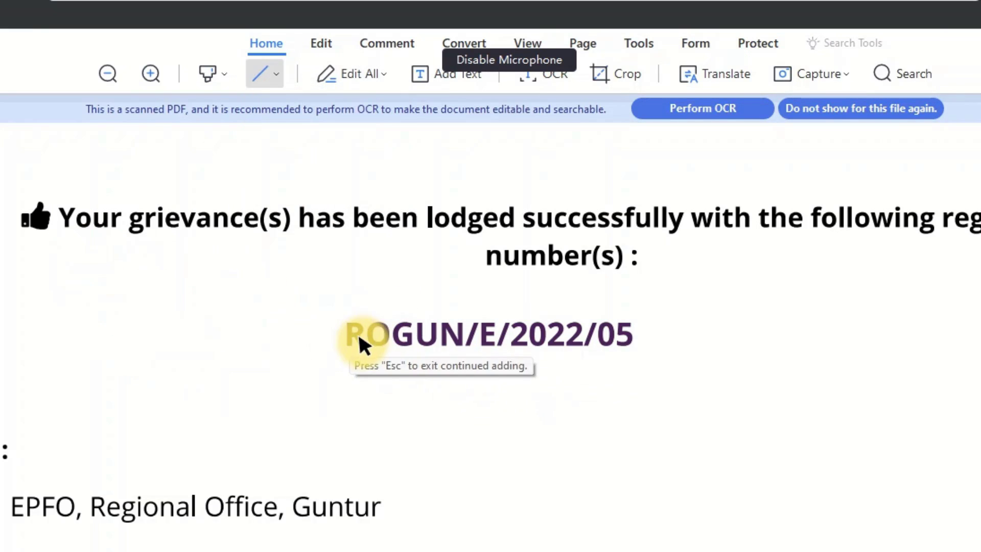
{"action": "left_click_drag", "start_coordinate": [349, 352], "coordinate": [637, 352]}
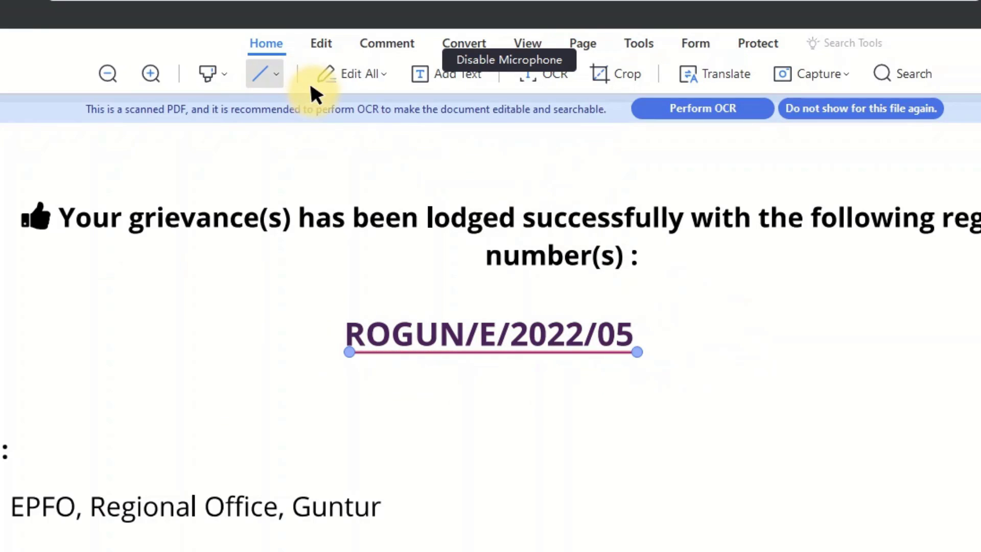
{"action": "left_click", "coordinate": [367, 71]}
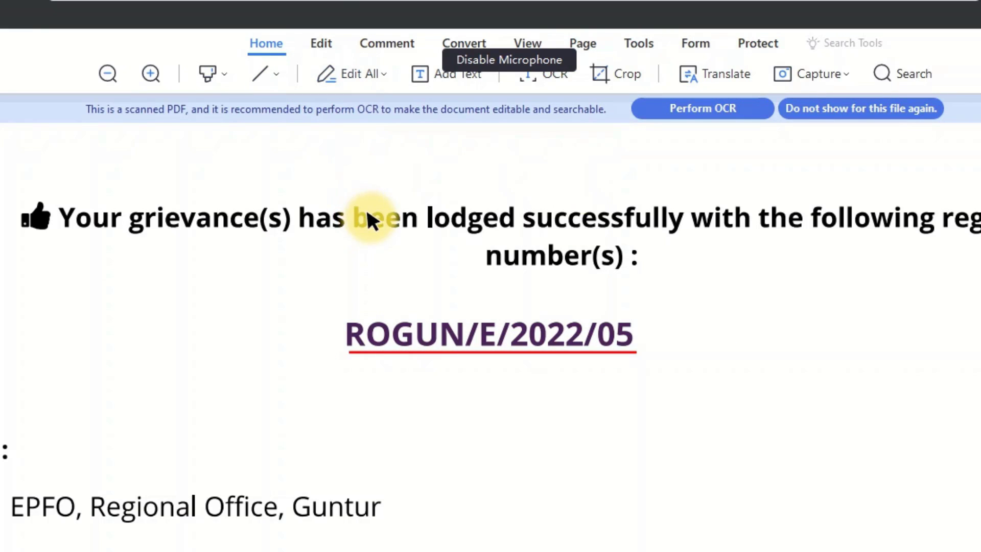
Step: Delete the registration number's trailing 5 and backspace away the word 'registration'
{"action": "left_click", "coordinate": [220, 220]}
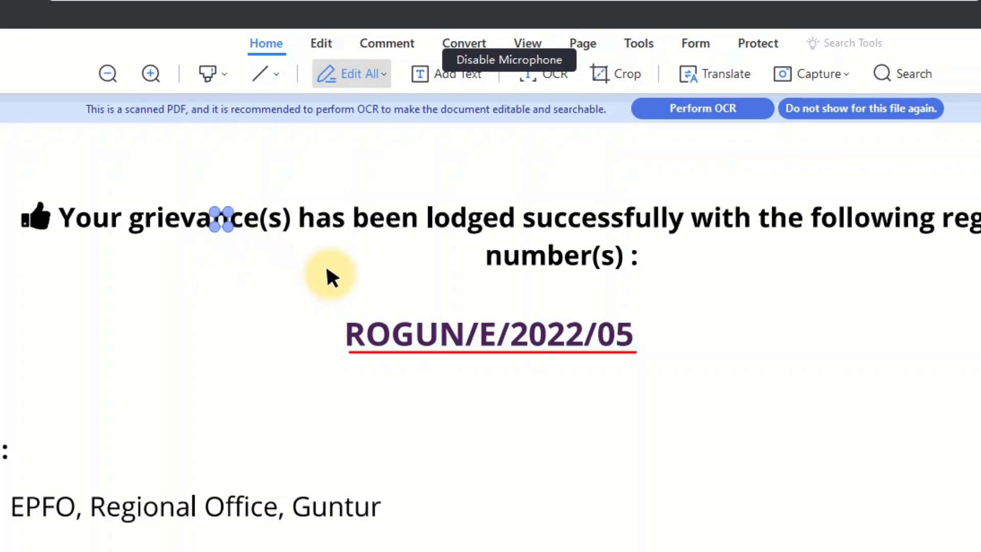
{"action": "left_click", "coordinate": [634, 257]}
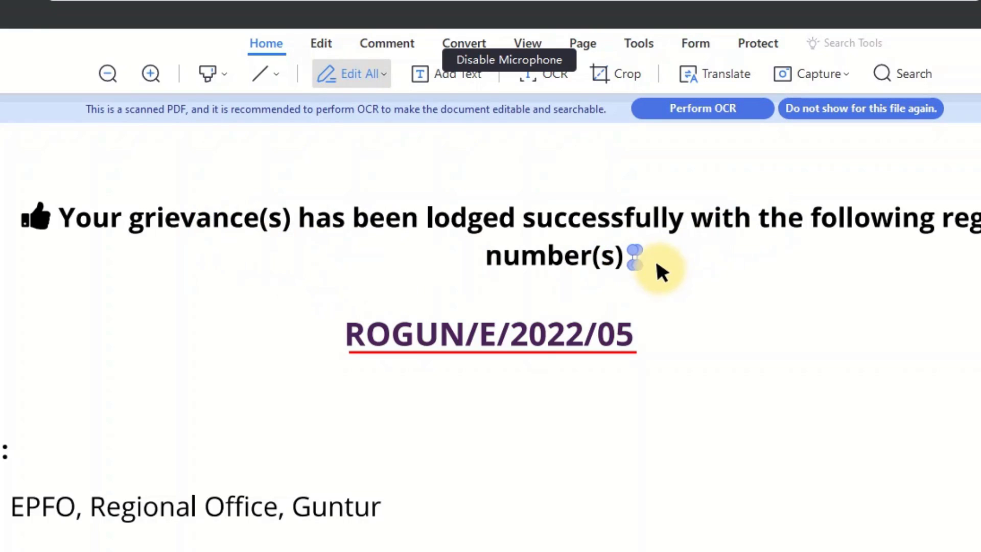
{"action": "left_click", "coordinate": [620, 337]}
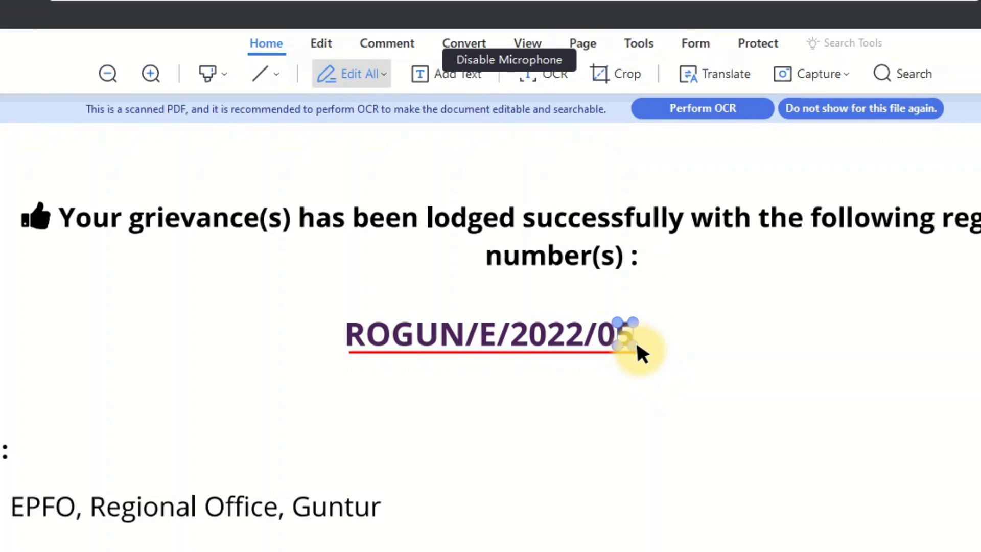
{"action": "key", "text": "Delete"}
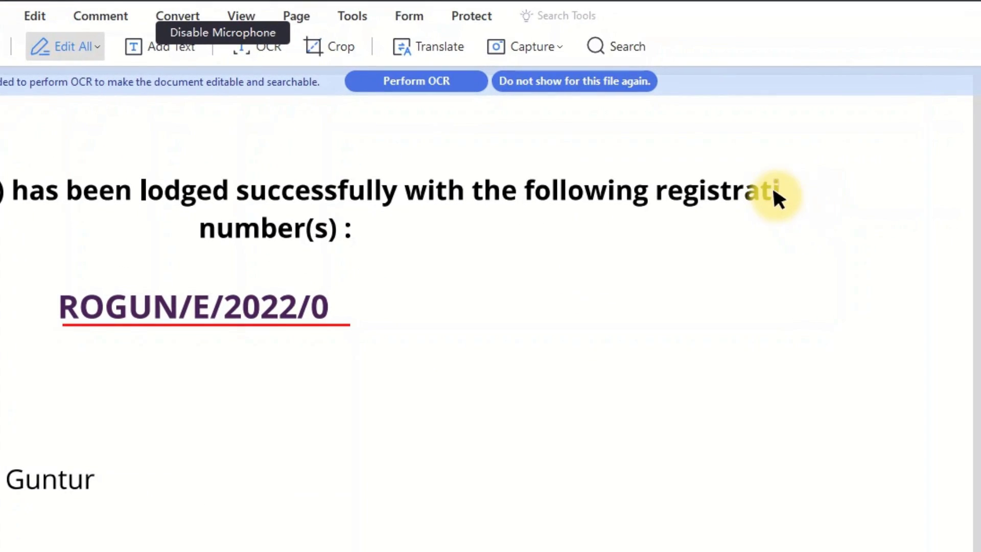
{"action": "key", "text": "BackSpace"}
{"action": "key", "text": "BackSpace"}
{"action": "key", "text": "BackSpace"}
{"action": "key", "text": "BackSpace"}
{"action": "key", "text": "BackSpace"}
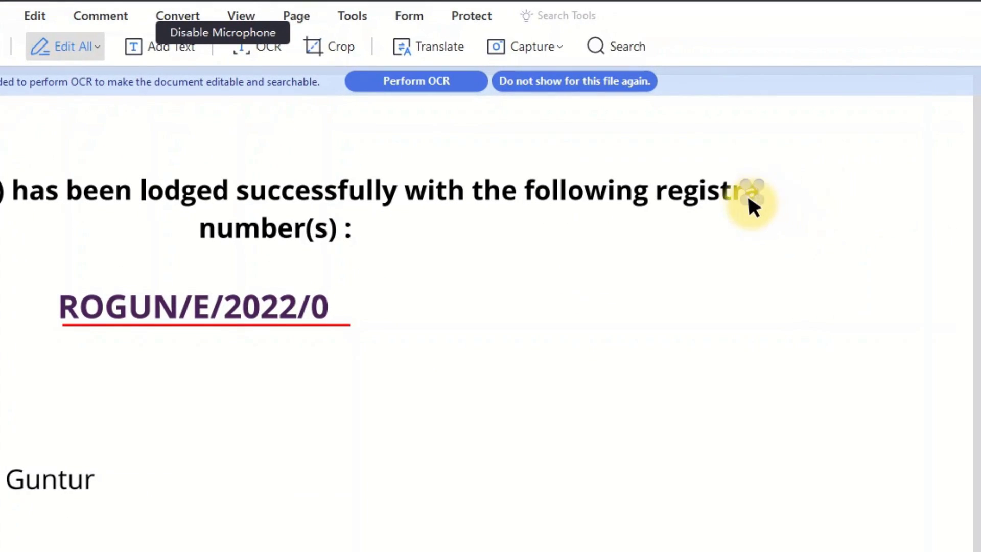
{"action": "key", "text": "BackSpace"}
{"action": "key", "text": "BackSpace"}
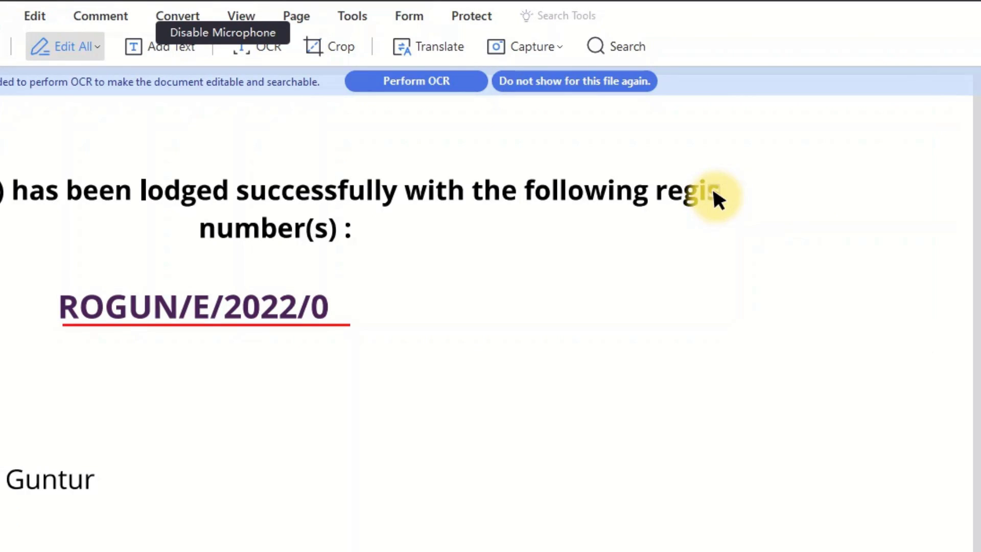
{"action": "key", "text": "BackSpace"}
{"action": "key", "text": "BackSpace"}
{"action": "key", "text": "BackSpace"}
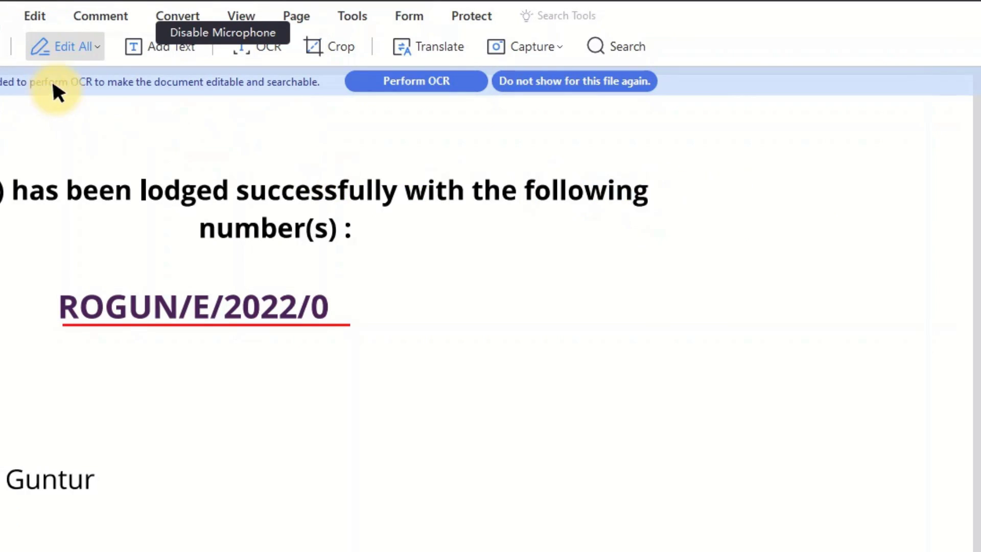
Step: Add a 'Registration' text box and move it after 'following' on the heading line
{"action": "left_click", "coordinate": [177, 47]}
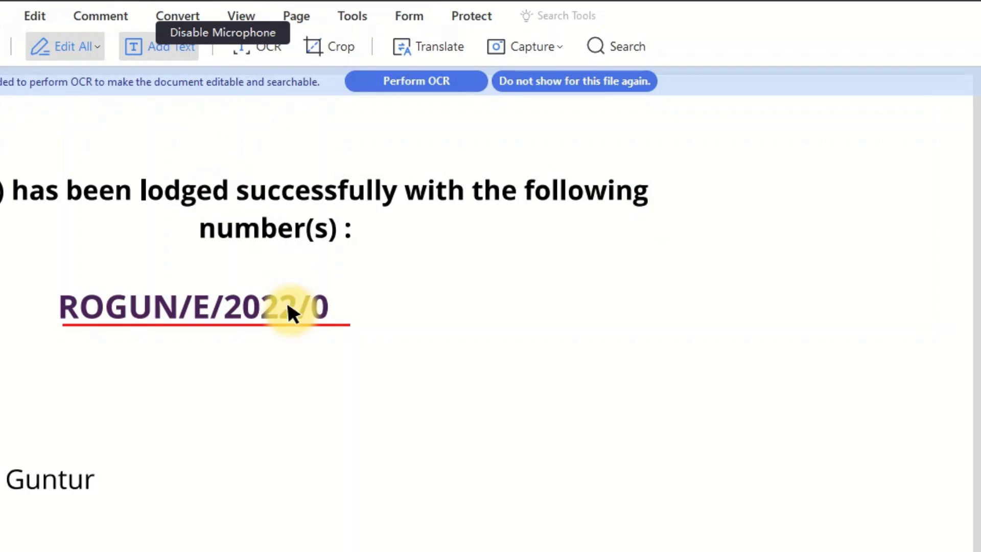
{"action": "left_click", "coordinate": [654, 174]}
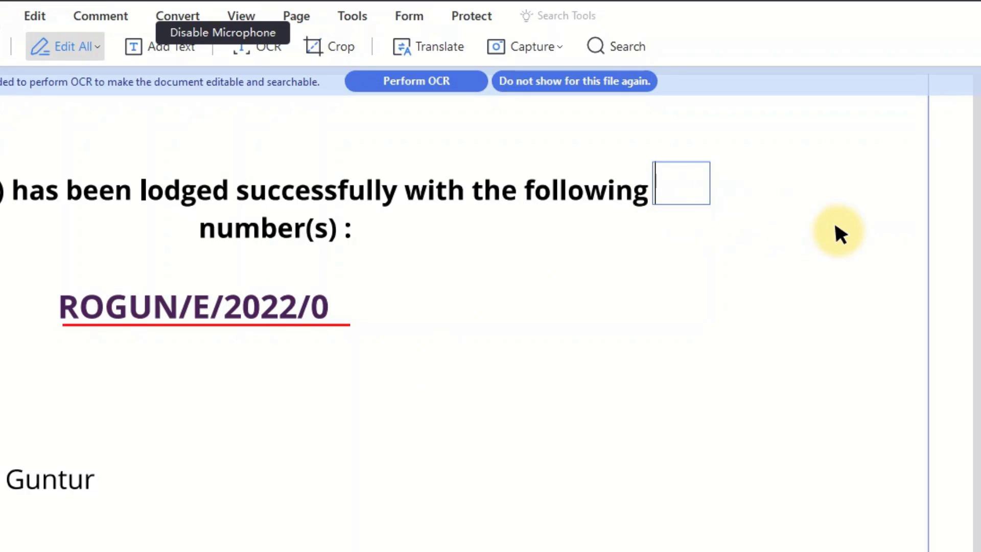
{"action": "type", "text": "R"}
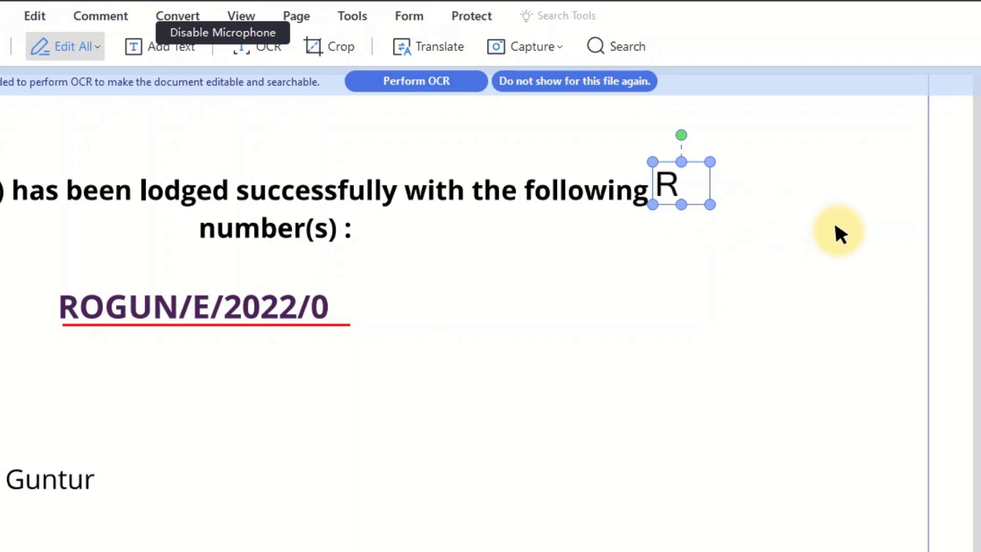
{"action": "type", "text": "egistration"}
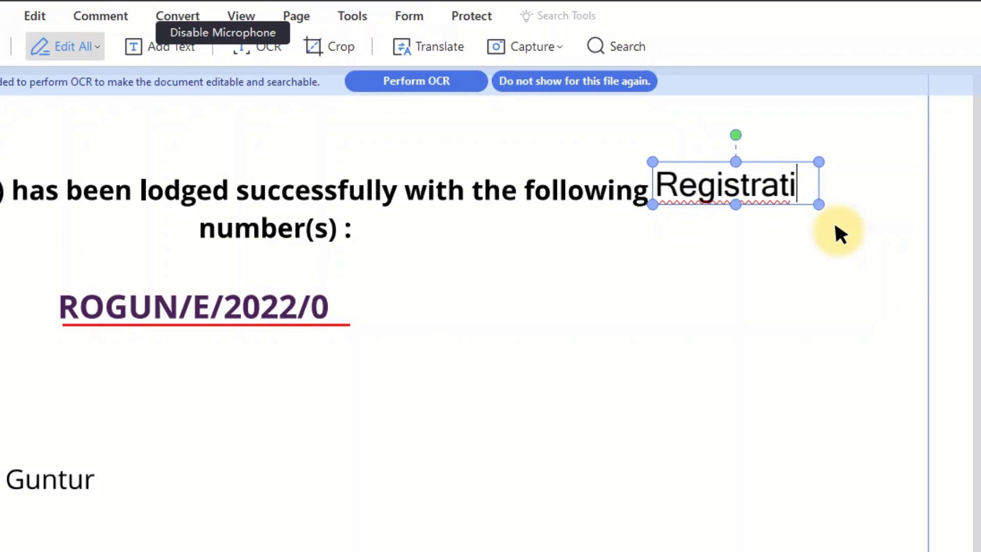
{"action": "left_click_drag", "start_coordinate": [696, 162], "coordinate": [705, 151]}
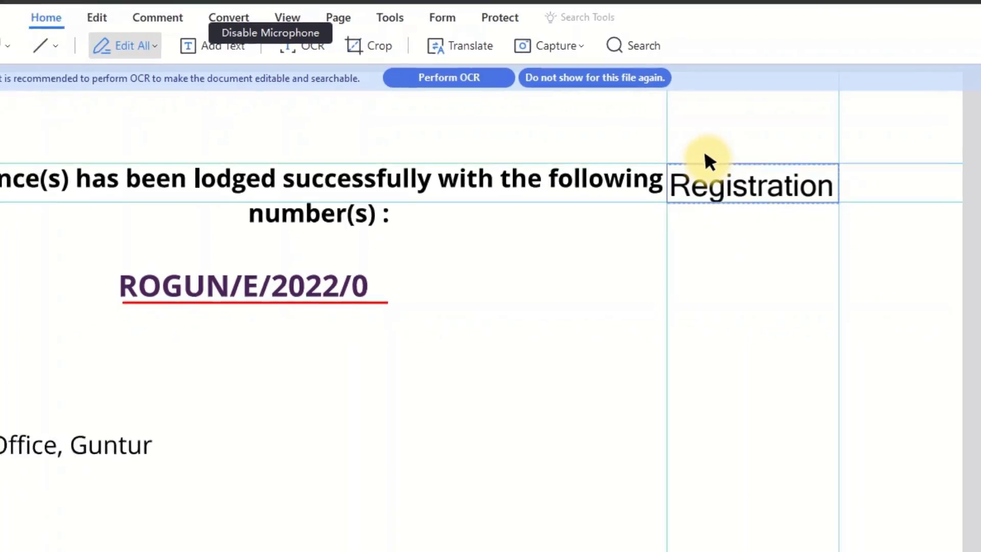
{"action": "left_click", "coordinate": [713, 264]}
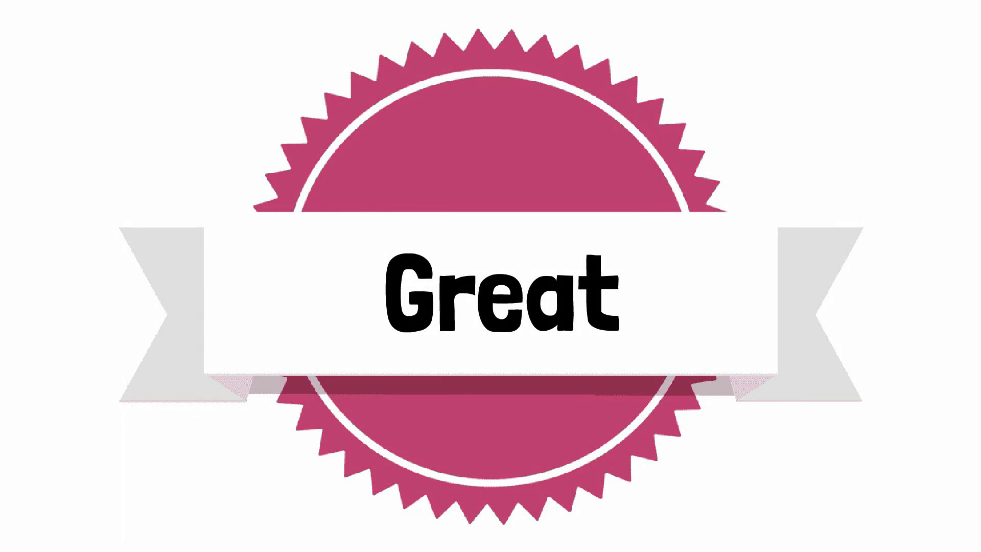
Step: Run OCR as Scan to editable text without saving first, creating Grivence EPFO_OCR.pdf
{"action": "left_click", "coordinate": [480, 287]}
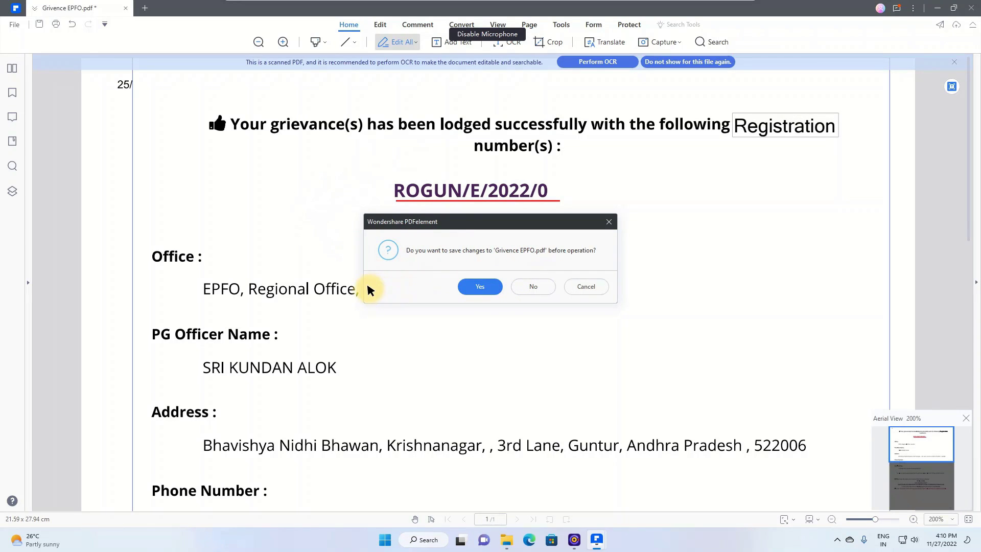
{"action": "left_click", "coordinate": [532, 288]}
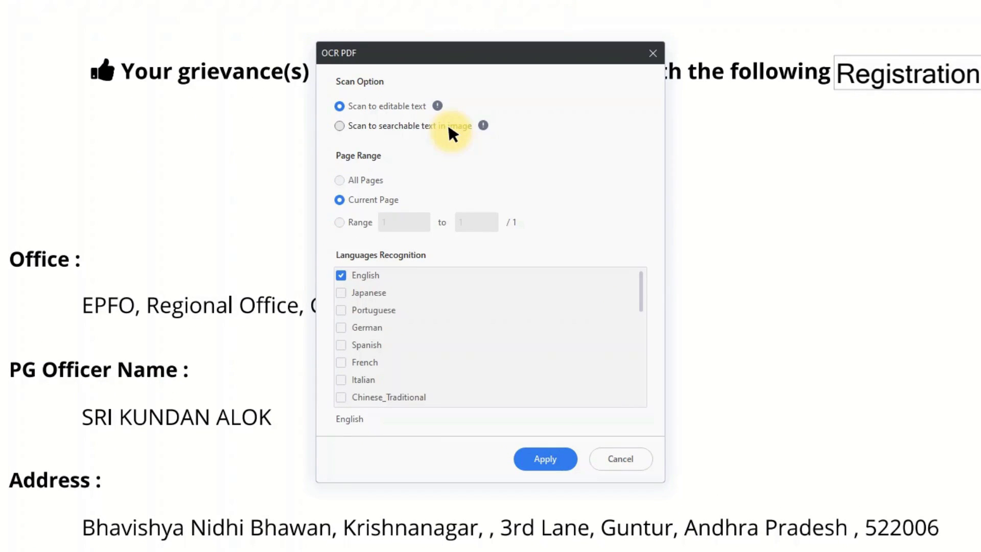
{"action": "left_click", "coordinate": [340, 126]}
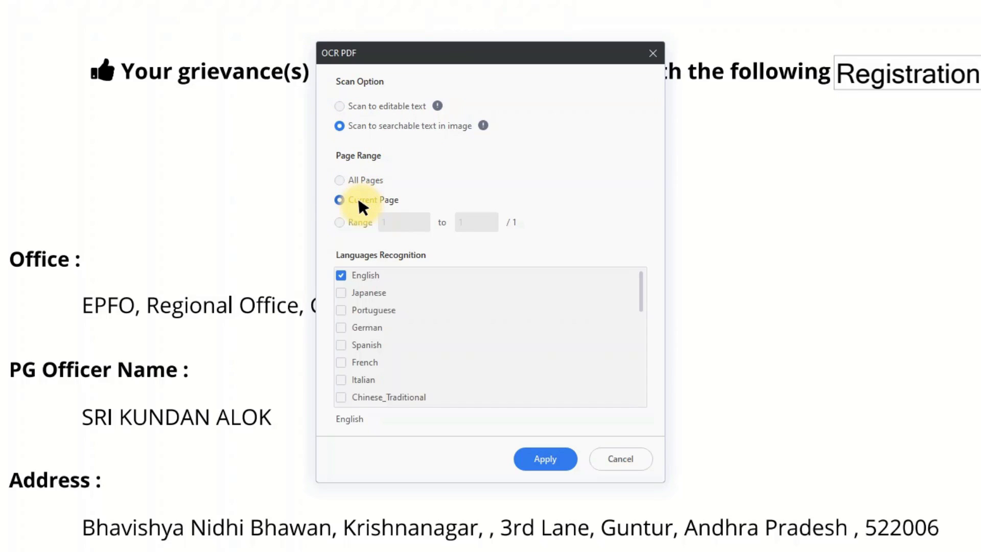
{"action": "left_click", "coordinate": [347, 182]}
{"action": "left_click", "coordinate": [353, 106]}
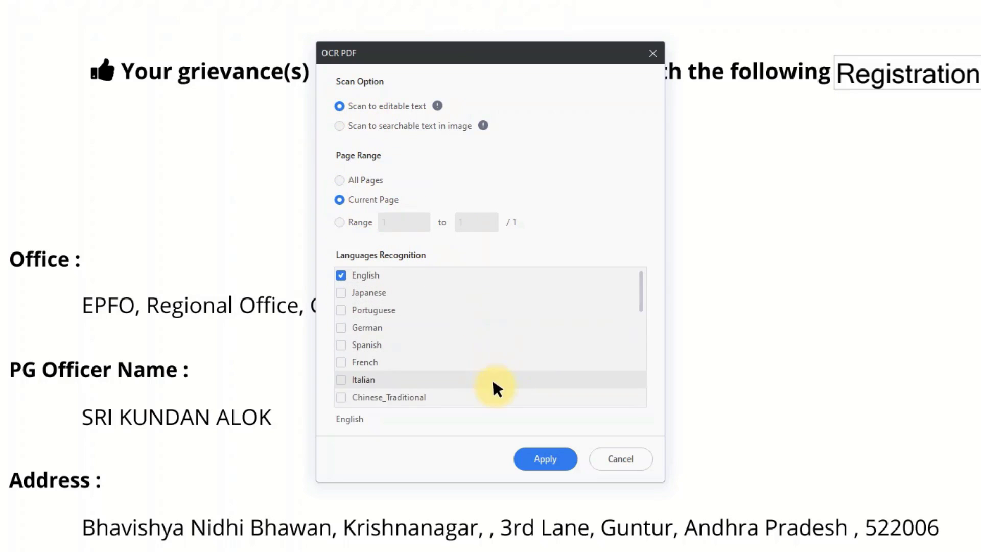
{"action": "left_click", "coordinate": [541, 458]}
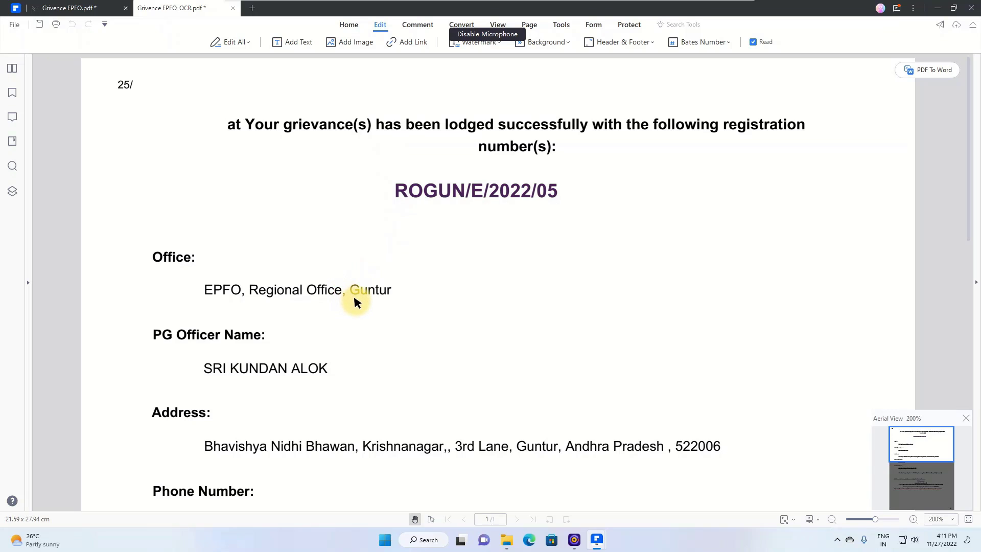
Step: Select 'Guntur' and turn on text editing for the OCR page from its context menu
{"action": "scroll", "coordinate": [387, 291], "scroll_direction": "down", "scroll_amount": 2}
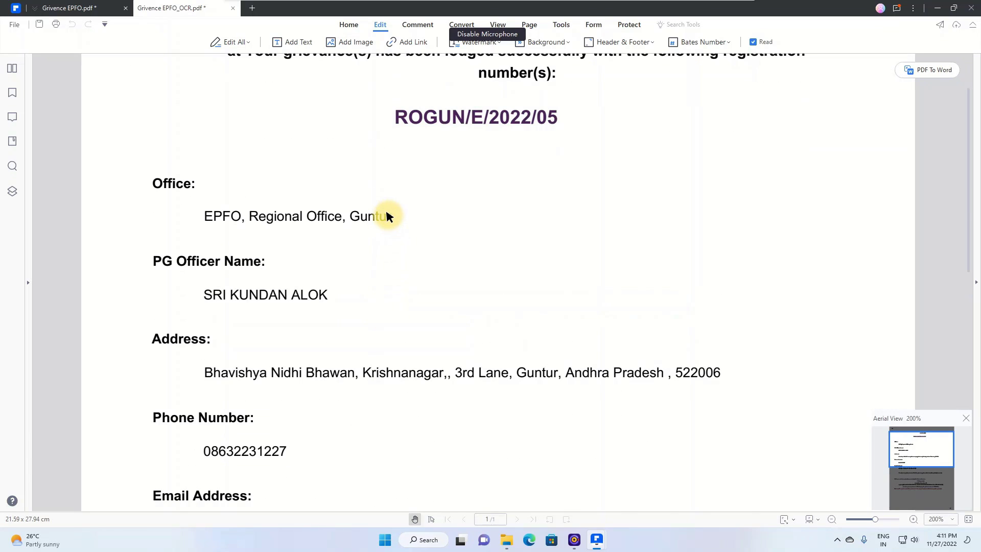
{"action": "double_click", "coordinate": [388, 214]}
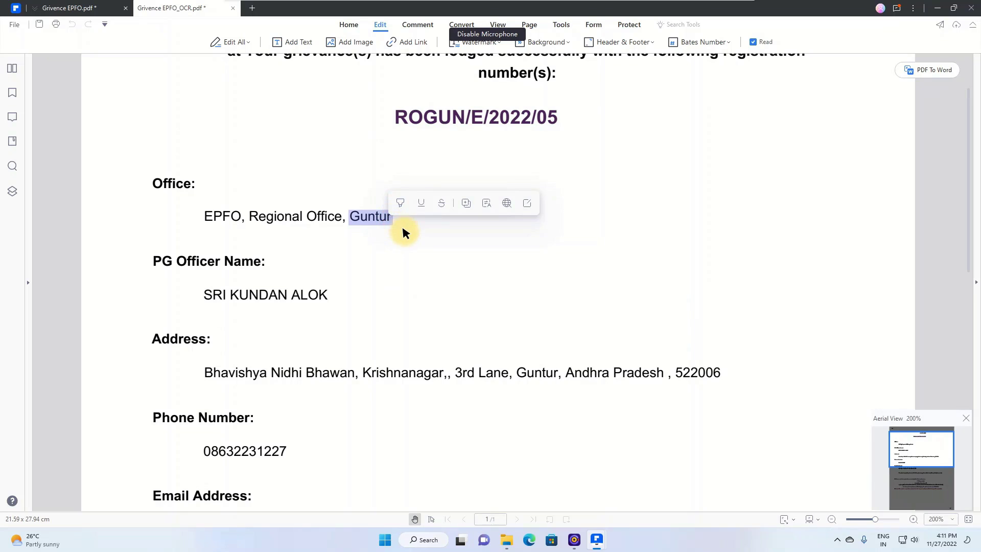
{"action": "key", "text": "Delete"}
{"action": "left_click", "coordinate": [403, 224]}
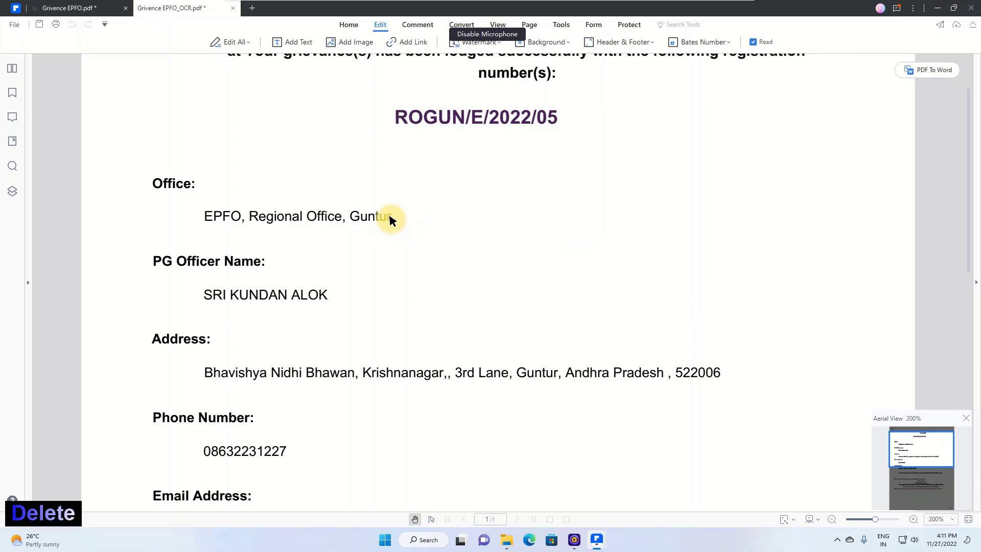
{"action": "scroll", "coordinate": [378, 256], "scroll_direction": "up", "scroll_amount": 2}
{"action": "scroll", "coordinate": [368, 279], "scroll_direction": "down", "scroll_amount": 1}
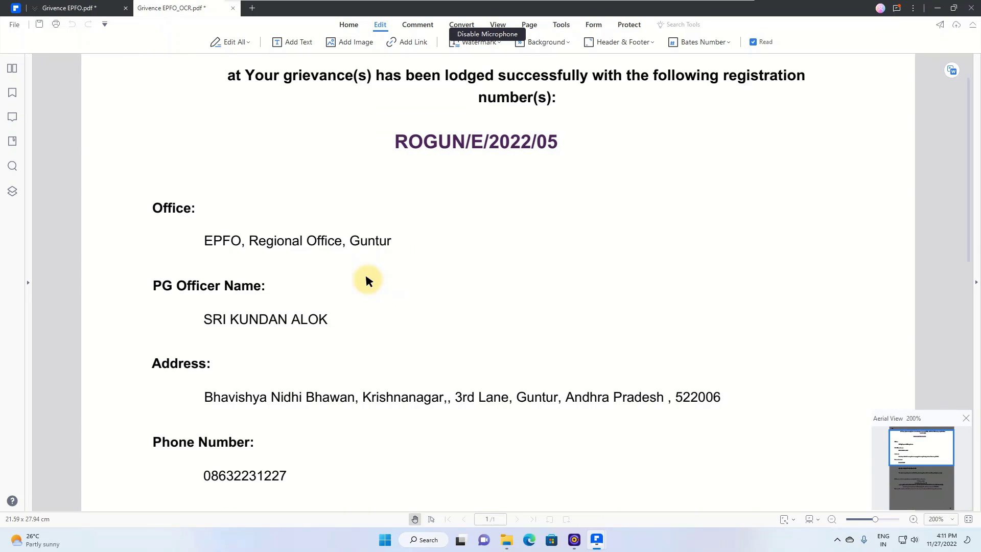
{"action": "right_click", "coordinate": [362, 238]}
{"action": "left_click", "coordinate": [391, 277]}
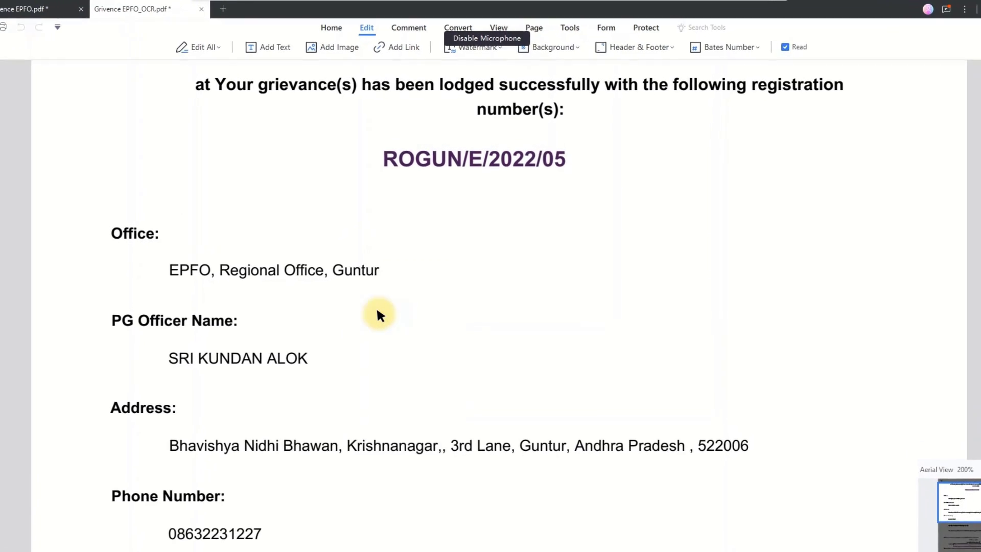
Step: Replace the office address's old PIN code with 32421
{"action": "left_click", "coordinate": [373, 282]}
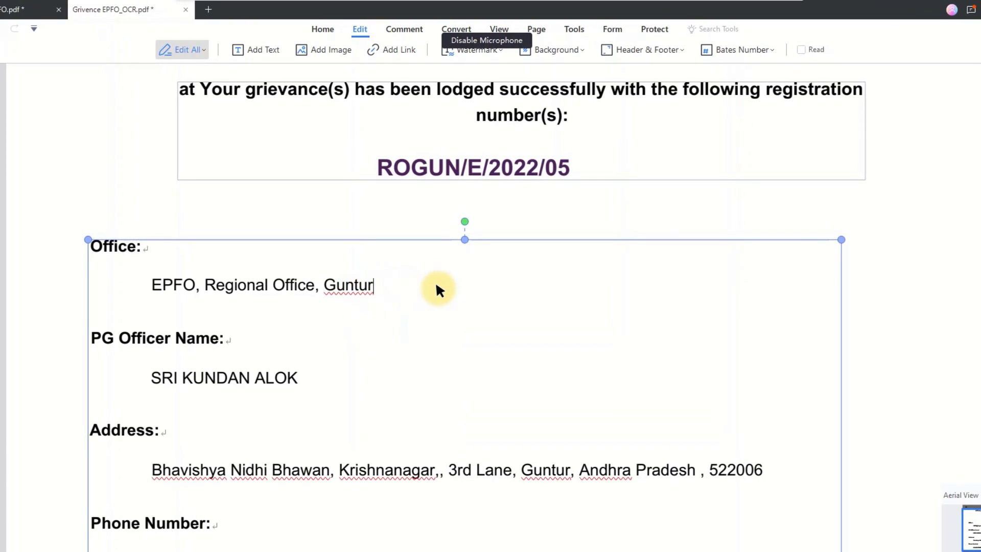
{"action": "scroll", "coordinate": [748, 400], "scroll_direction": "down", "scroll_amount": 2}
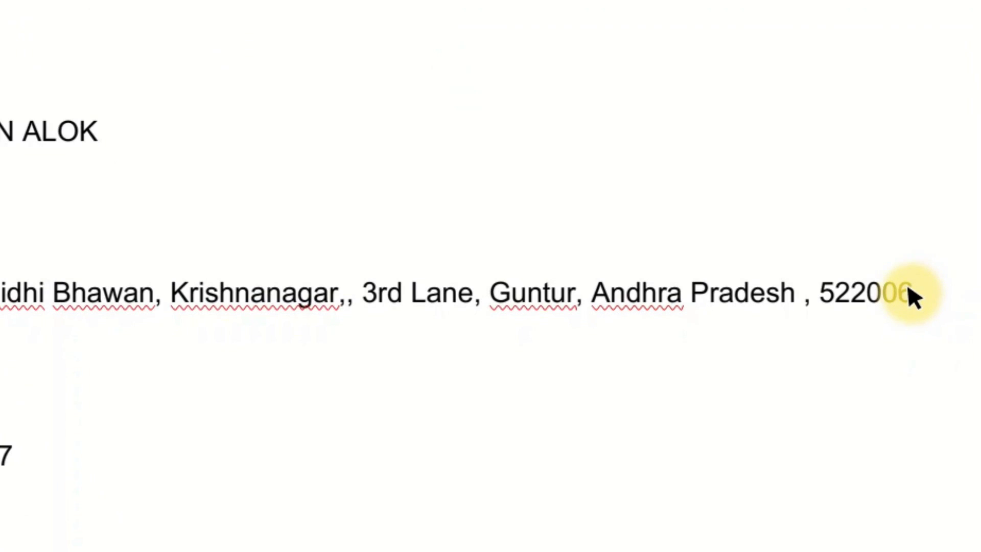
{"action": "left_click", "coordinate": [909, 287]}
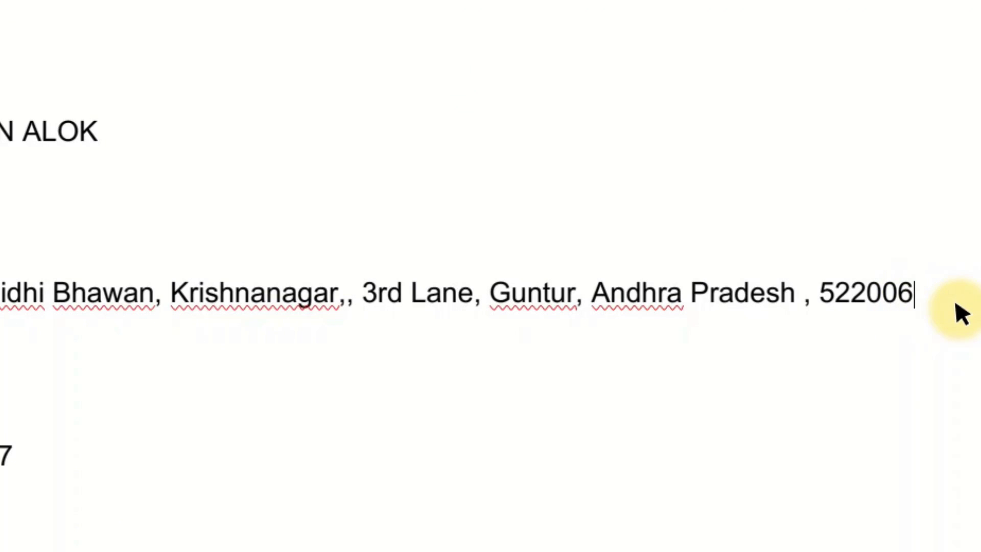
{"action": "key", "text": "BackSpace"}
{"action": "key", "text": "BackSpace"}
{"action": "key", "text": "BackSpace"}
{"action": "key", "text": "BackSpace"}
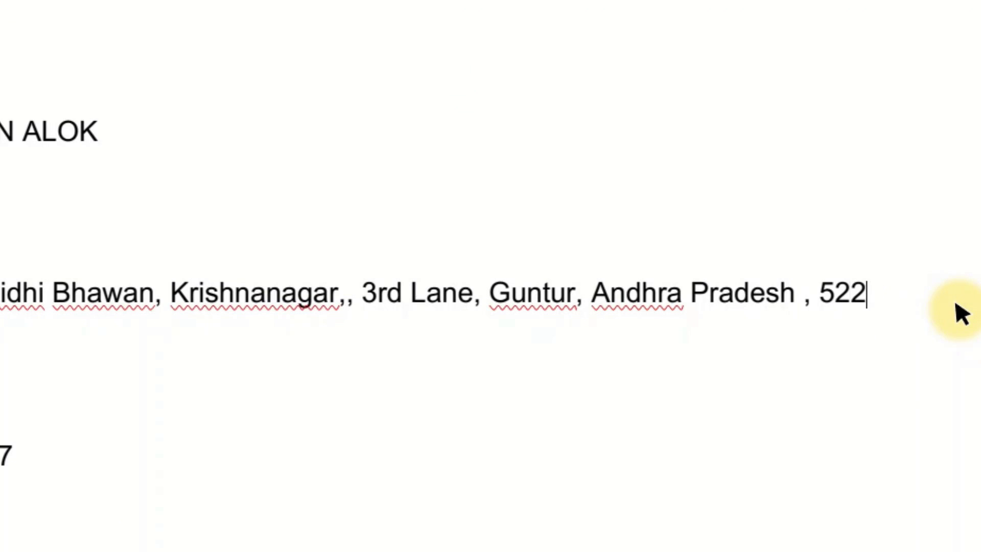
{"action": "key", "text": "BackSpace"}
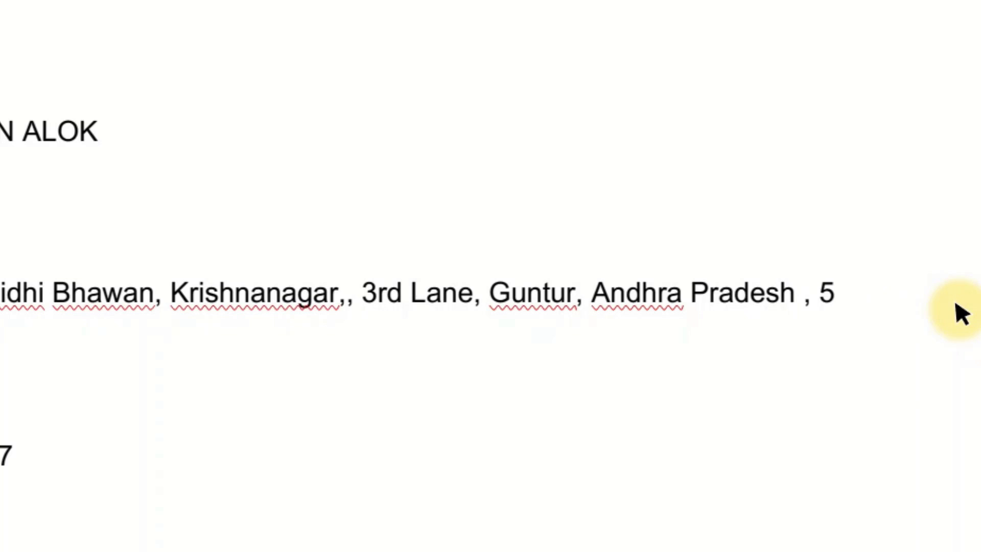
{"action": "type", "text": "32421"}
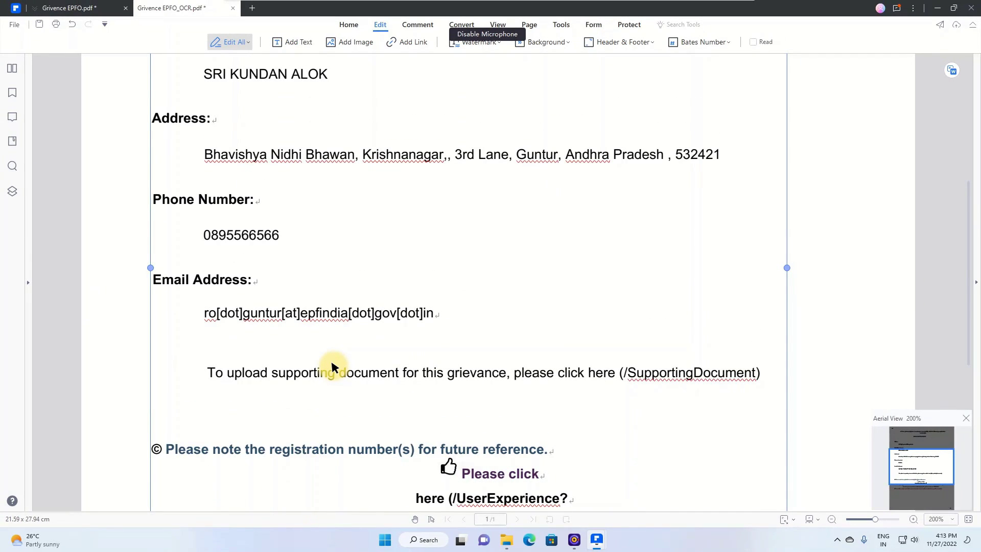
{"action": "scroll", "coordinate": [331, 358], "scroll_direction": "up", "scroll_amount": 6}
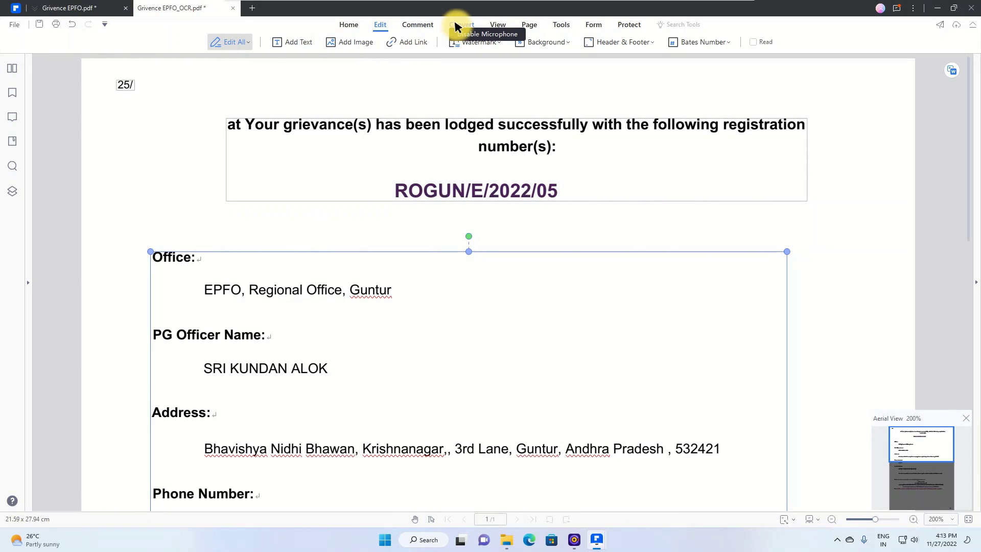
Step: Insert the data recovery thumbnail image from Downloads onto the page
{"action": "left_click", "coordinate": [351, 40]}
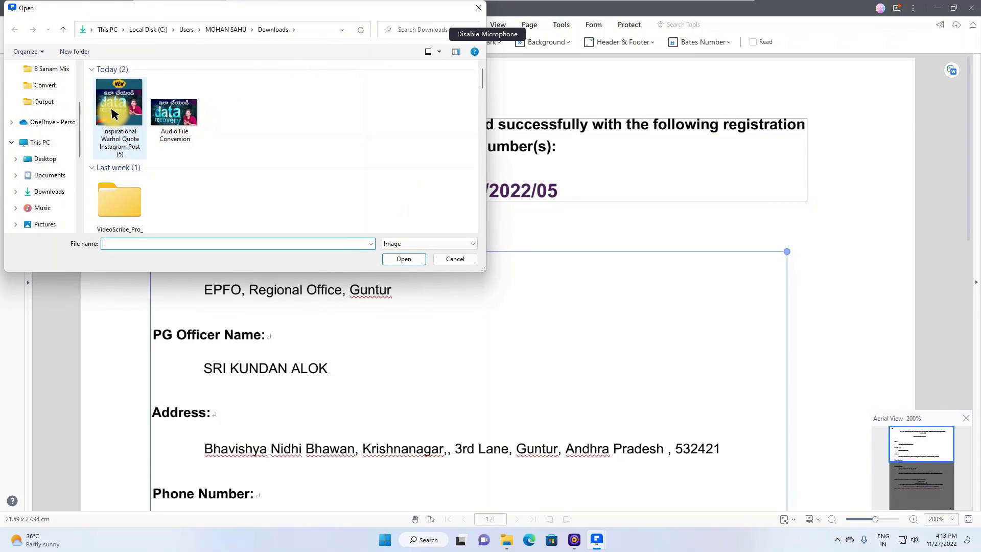
{"action": "left_click", "coordinate": [168, 116]}
{"action": "left_click", "coordinate": [119, 102]}
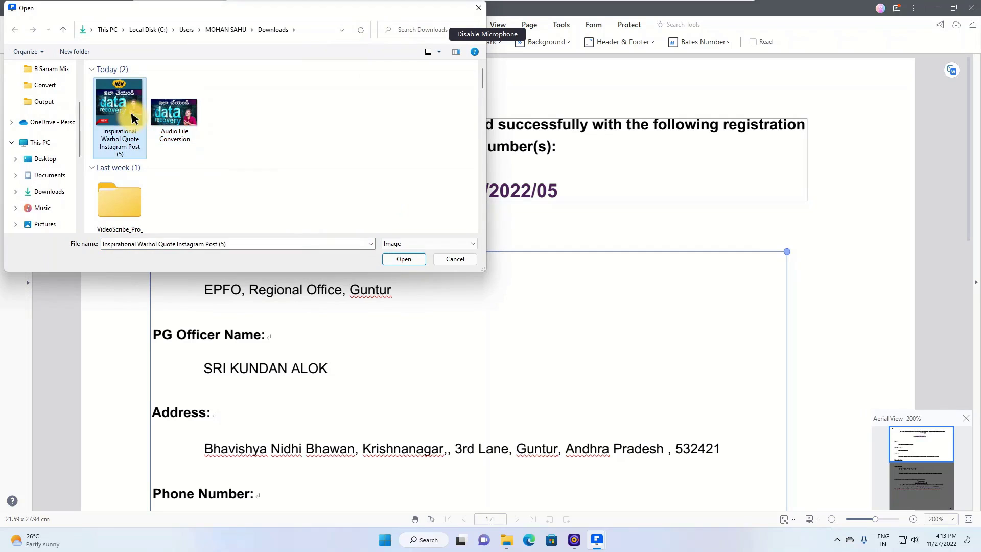
{"action": "left_click", "coordinate": [405, 256]}
{"action": "left_click_drag", "start_coordinate": [523, 269], "coordinate": [636, 196]}
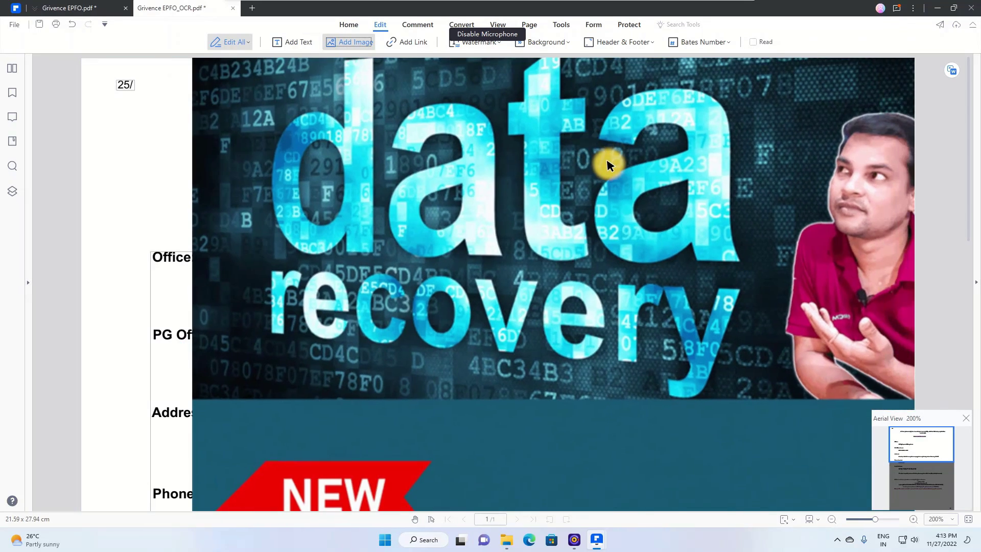
{"action": "left_click", "coordinate": [606, 164]}
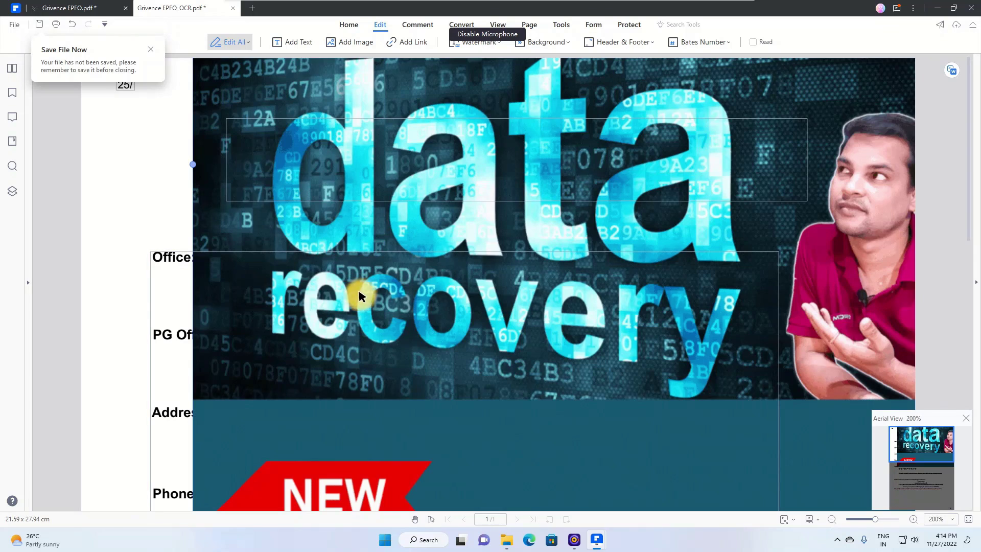
Step: Shrink the thumbnail and place it beside the Office section
{"action": "left_click_drag", "start_coordinate": [195, 165], "coordinate": [496, 279]}
{"action": "scroll", "coordinate": [481, 395], "scroll_direction": "down", "scroll_amount": 6}
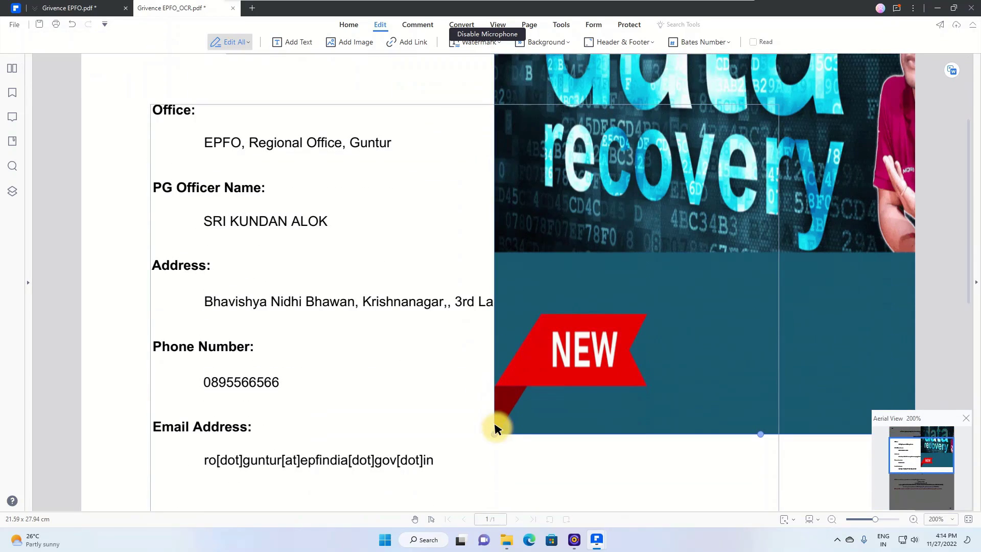
{"action": "left_click_drag", "start_coordinate": [495, 434], "coordinate": [790, 194]}
{"action": "scroll", "coordinate": [789, 194], "scroll_direction": "up", "scroll_amount": 3}
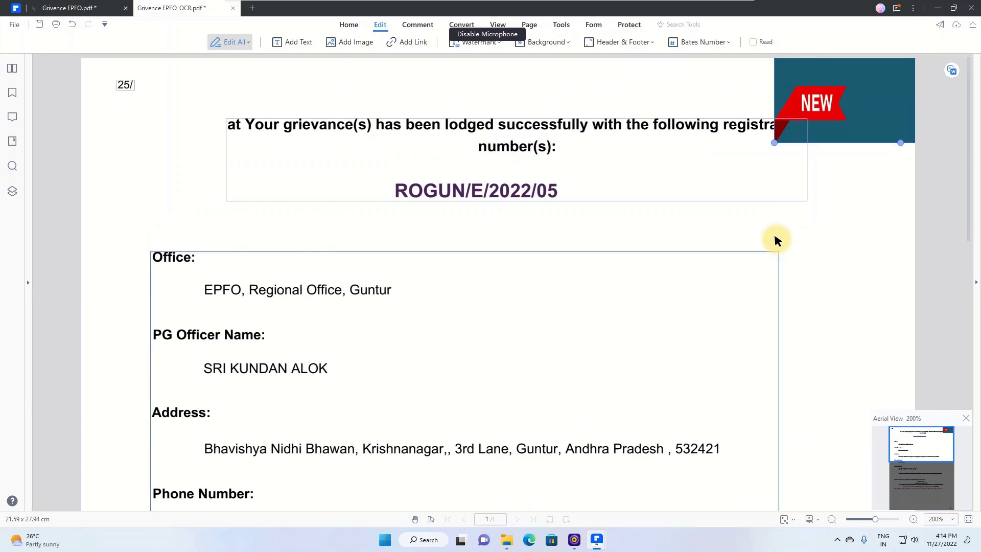
{"action": "left_click_drag", "start_coordinate": [800, 278], "coordinate": [804, 267]}
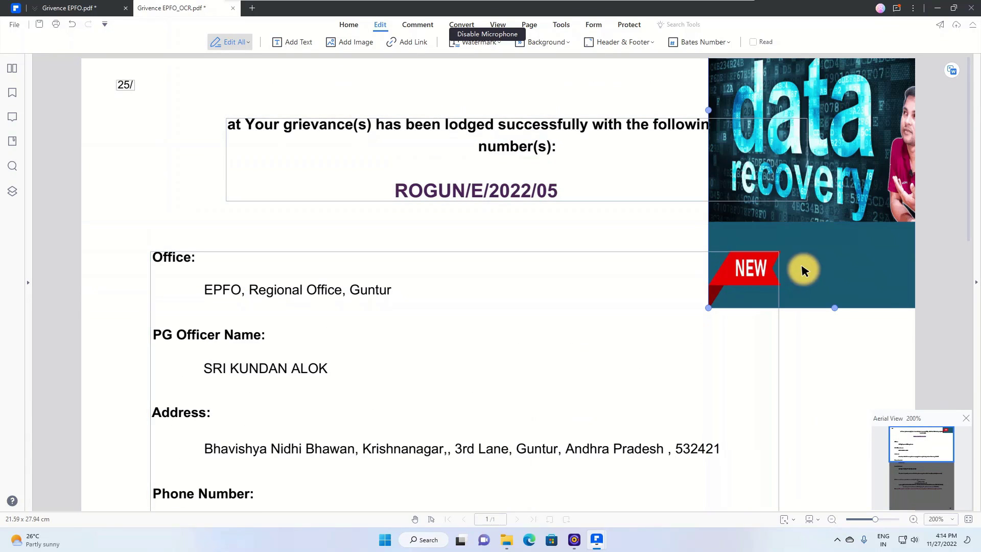
{"action": "left_click_drag", "start_coordinate": [708, 307], "coordinate": [713, 369]}
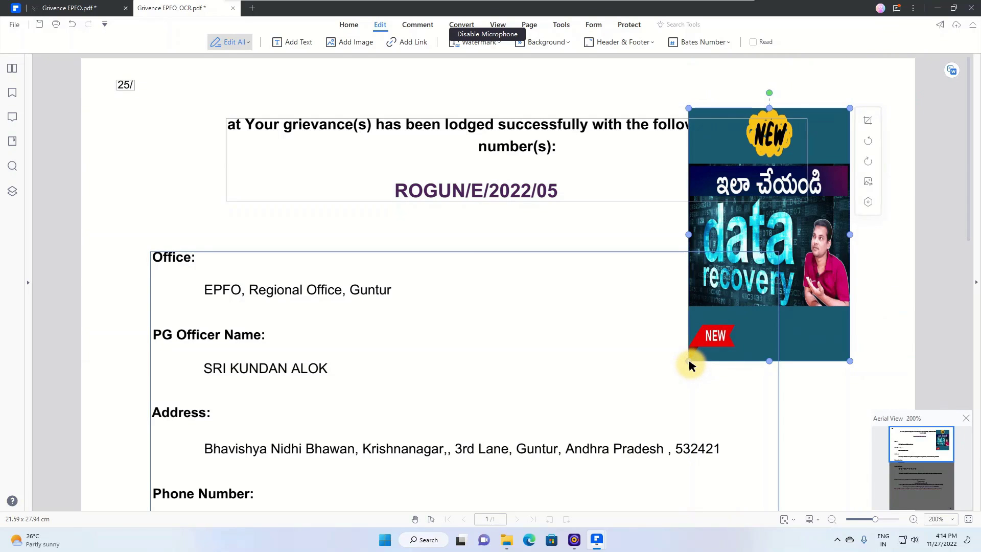
{"action": "left_click", "coordinate": [688, 357]}
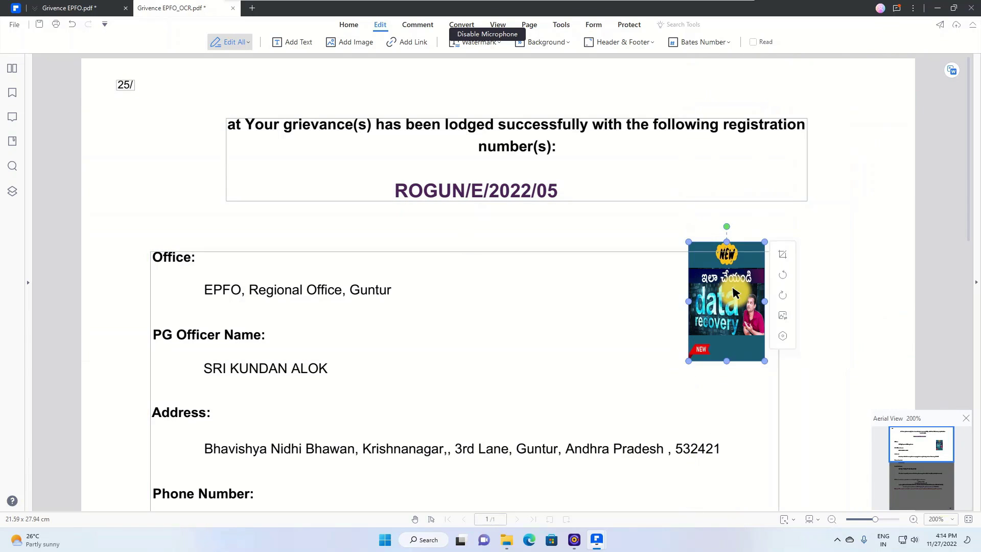
{"action": "left_click_drag", "start_coordinate": [733, 287], "coordinate": [746, 314]}
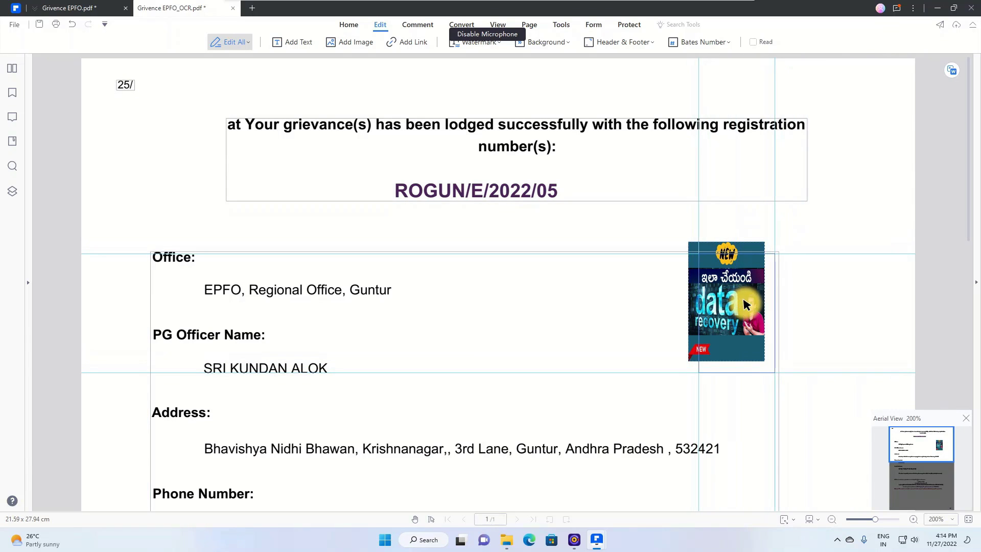
{"action": "left_click", "coordinate": [818, 232]}
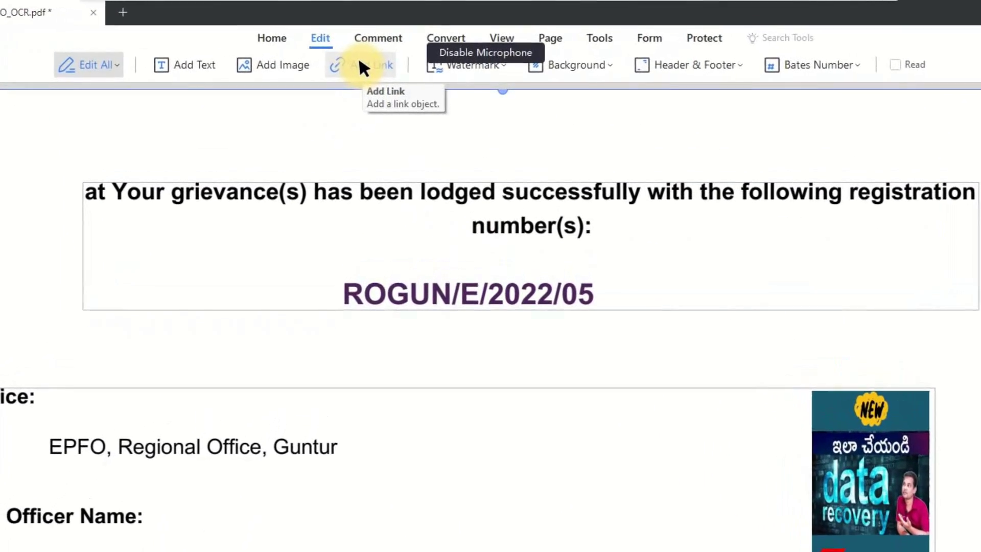
Step: Arm Add Link, then pick the Comment tab's Pencil tool for freehand drawing
{"action": "left_click", "coordinate": [361, 64]}
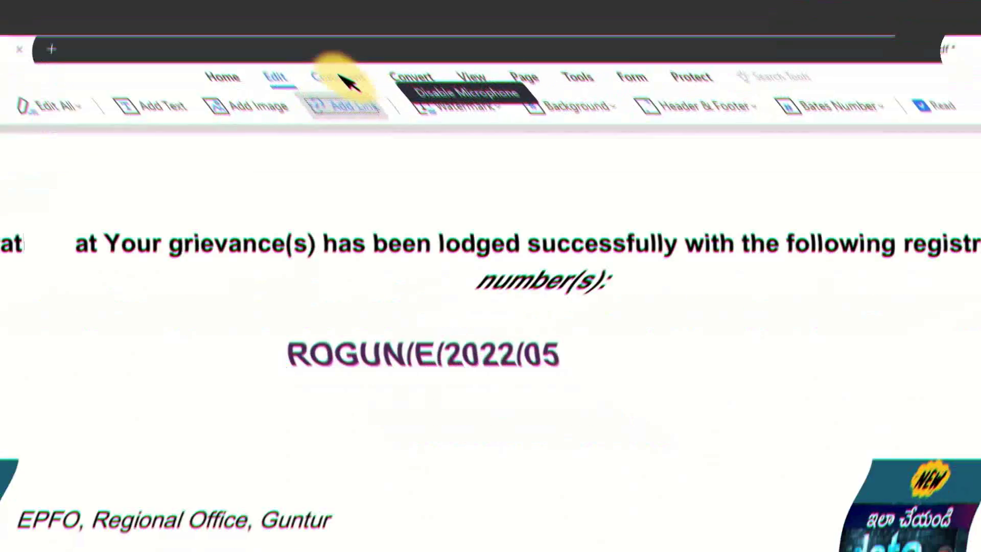
{"action": "left_click", "coordinate": [370, 41]}
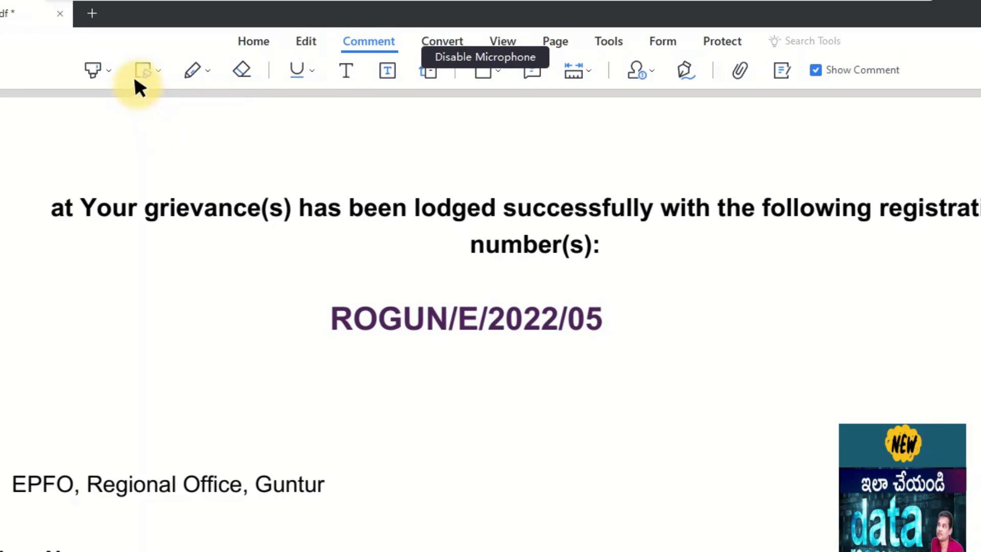
{"action": "left_click", "coordinate": [198, 72]}
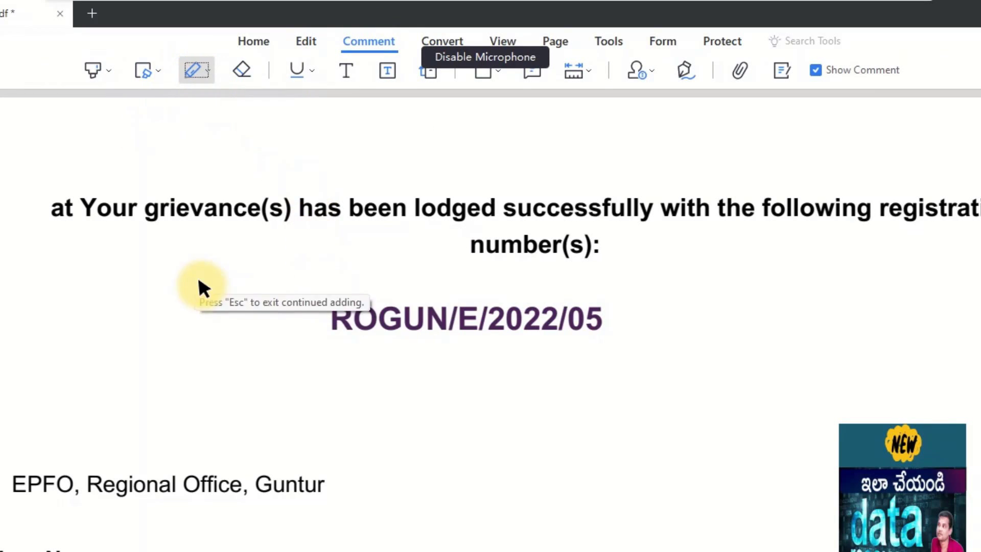
{"action": "mouse_move", "coordinate": [401, 276]}
{"action": "left_mouse_down"}
{"action": "mouse_move", "coordinate": [281, 361]}
{"action": "mouse_move", "coordinate": [373, 285]}
{"action": "left_mouse_up"}
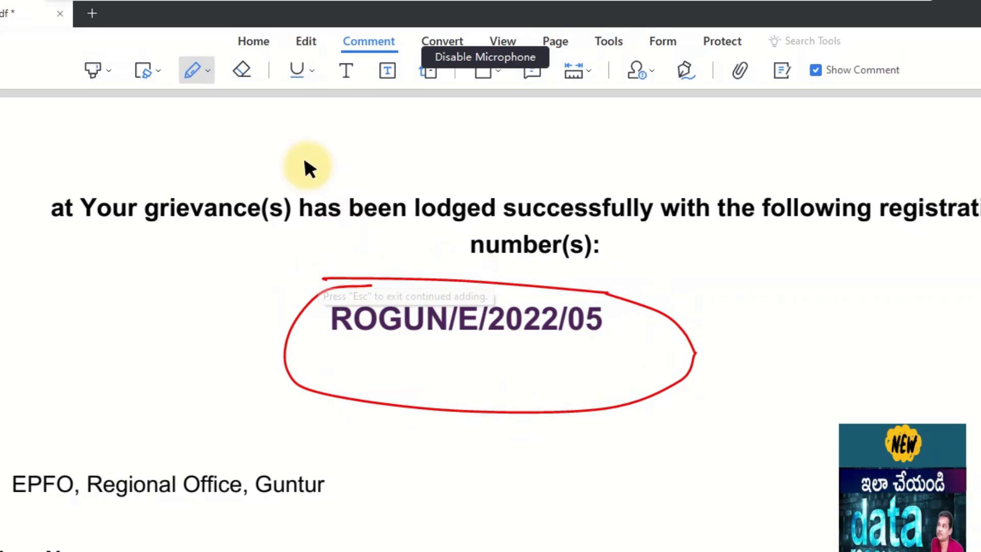
{"action": "left_click", "coordinate": [298, 71]}
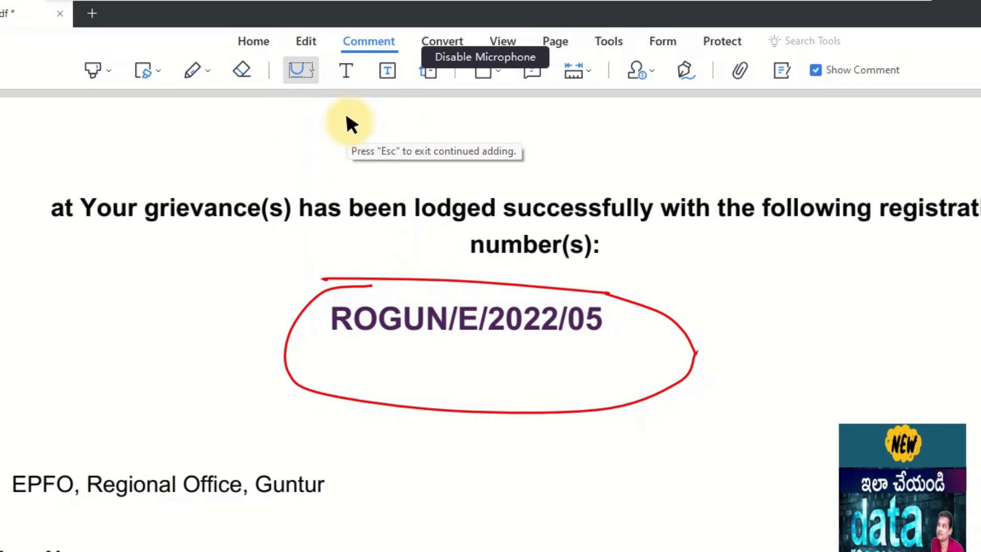
{"action": "left_click_drag", "start_coordinate": [460, 236], "coordinate": [645, 264]}
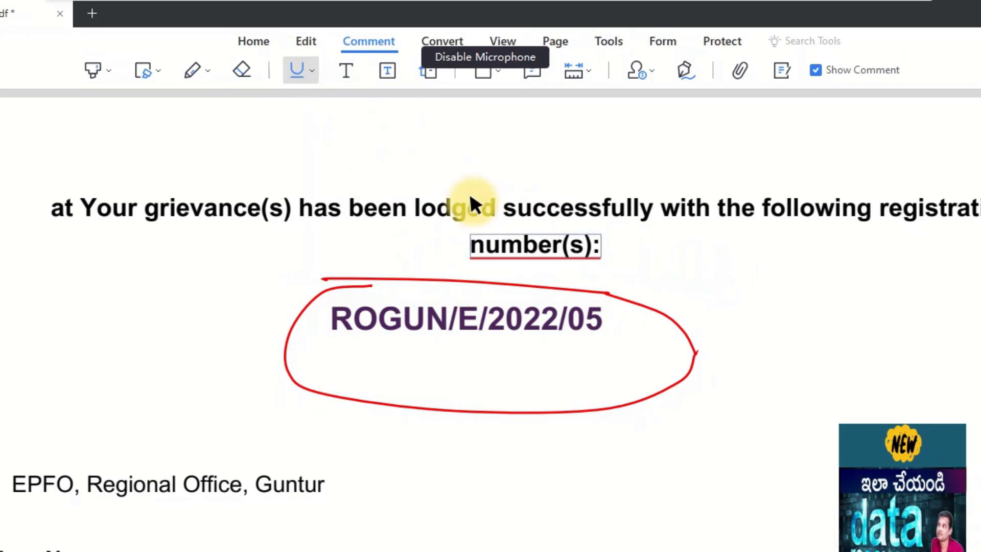
Step: Add red typewriter text beside 'number(s):' and draw an empty text box below the circle
{"action": "left_click", "coordinate": [346, 71]}
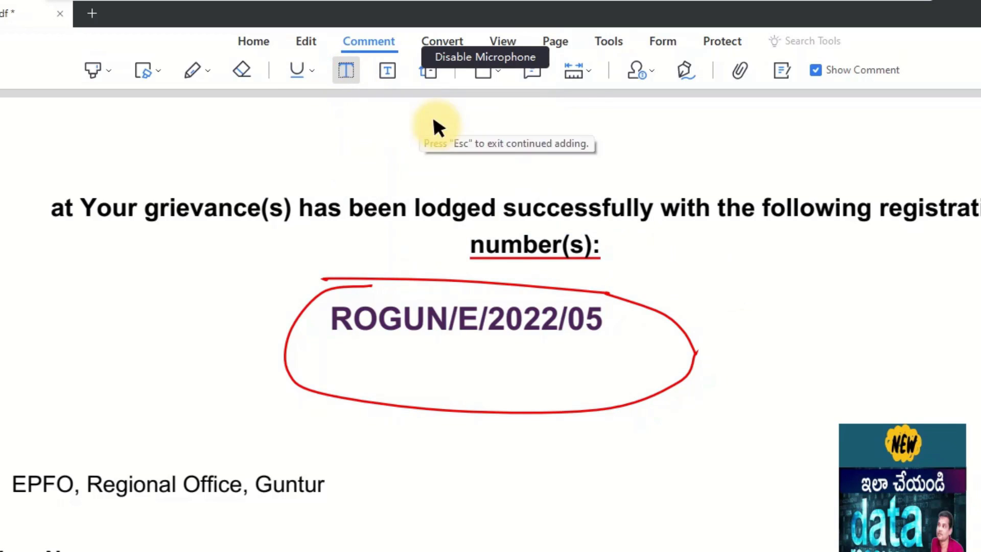
{"action": "left_click", "coordinate": [701, 258]}
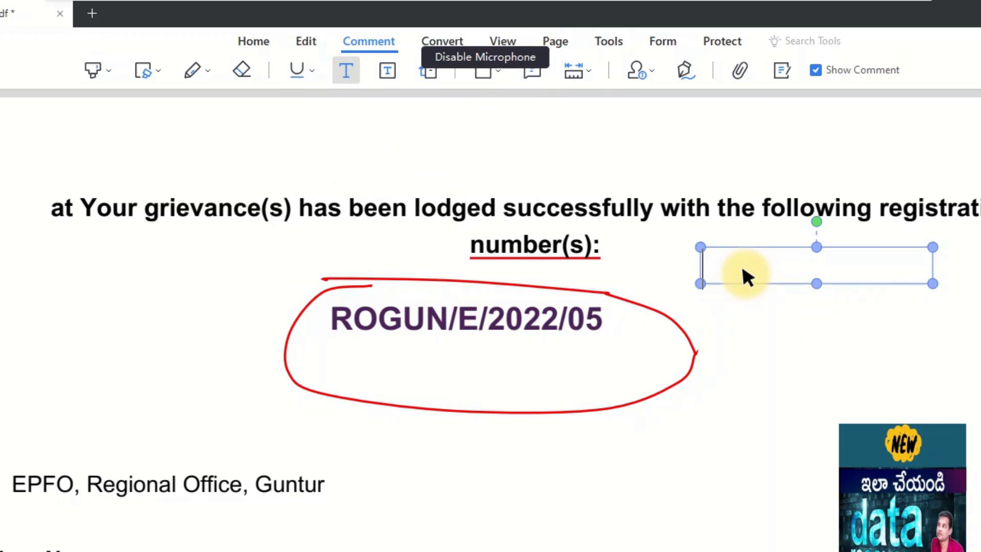
{"action": "type", "text": "This text"}
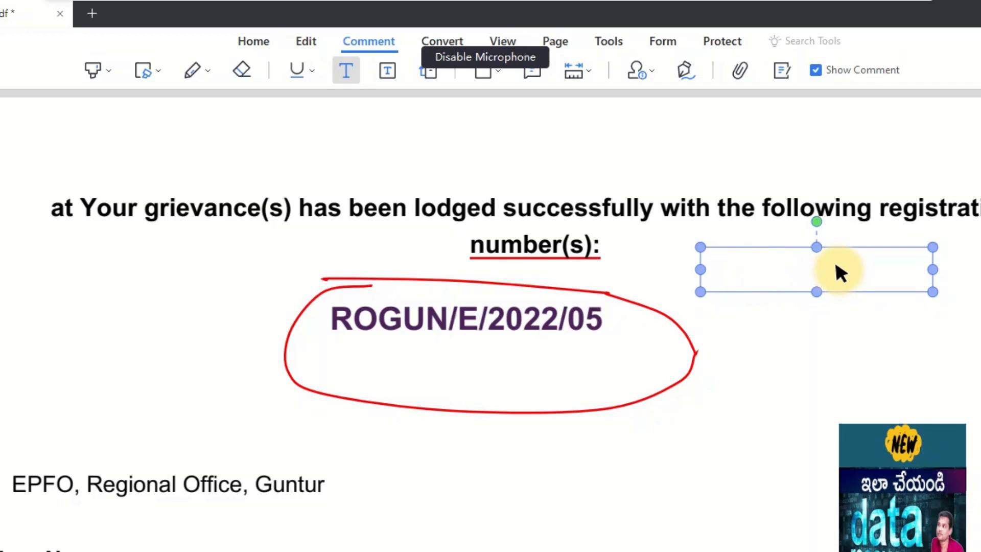
{"action": "left_click_drag", "start_coordinate": [835, 270], "coordinate": [670, 276]}
{"action": "left_click", "coordinate": [870, 274]}
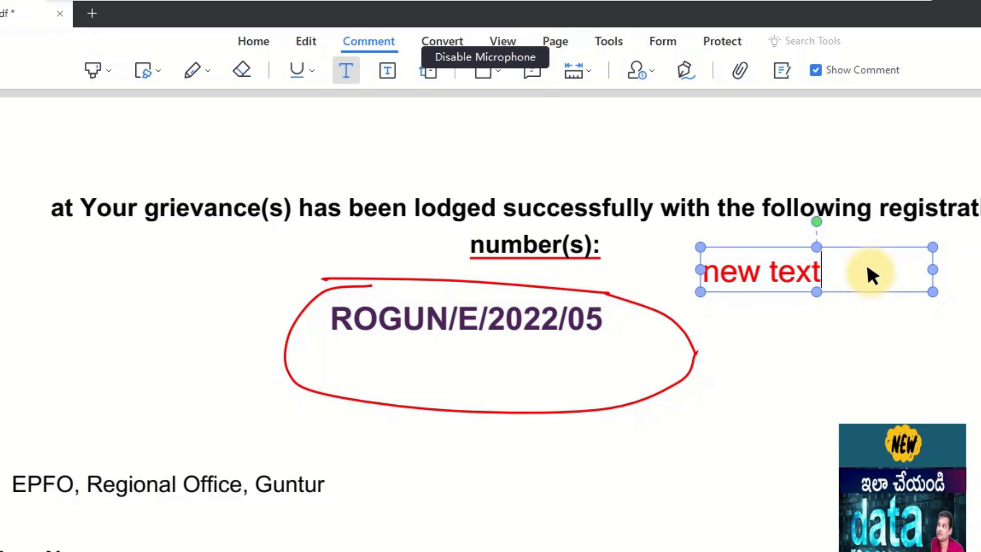
{"action": "left_click", "coordinate": [388, 71]}
{"action": "left_click_drag", "start_coordinate": [397, 436], "coordinate": [634, 476]}
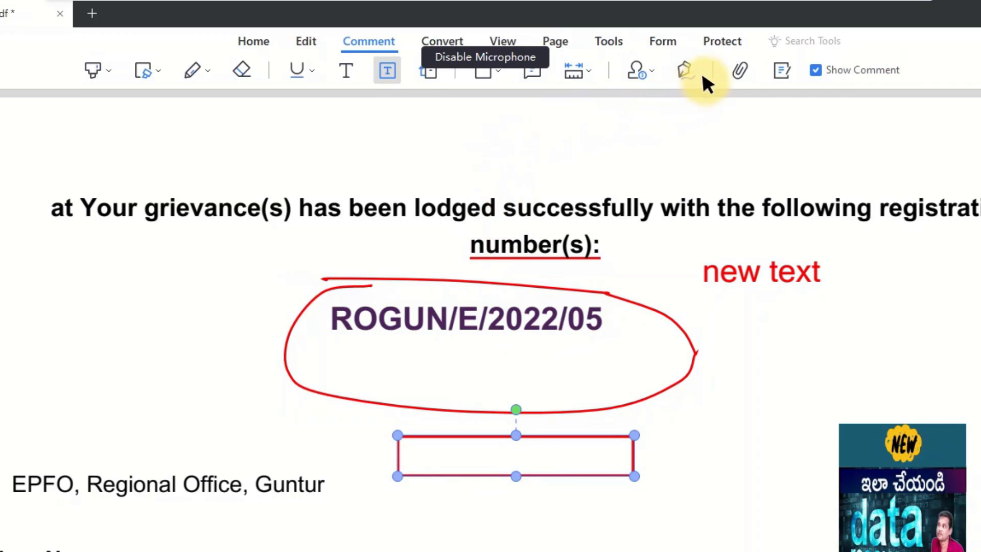
Step: Attach Inspirational Warhol Quote Instagram Post (5).gif to the page, then open the attachment
{"action": "left_click", "coordinate": [742, 71]}
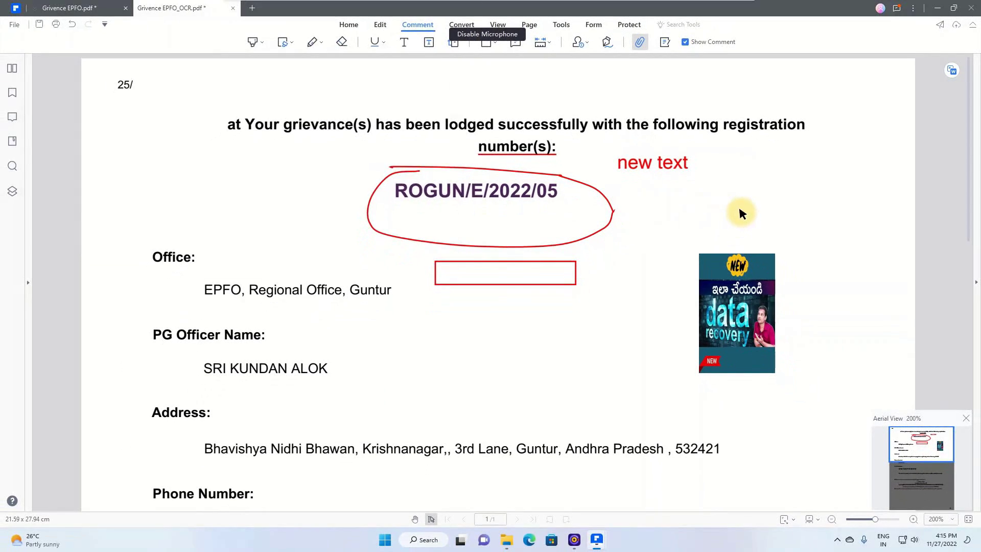
{"action": "left_click", "coordinate": [903, 354]}
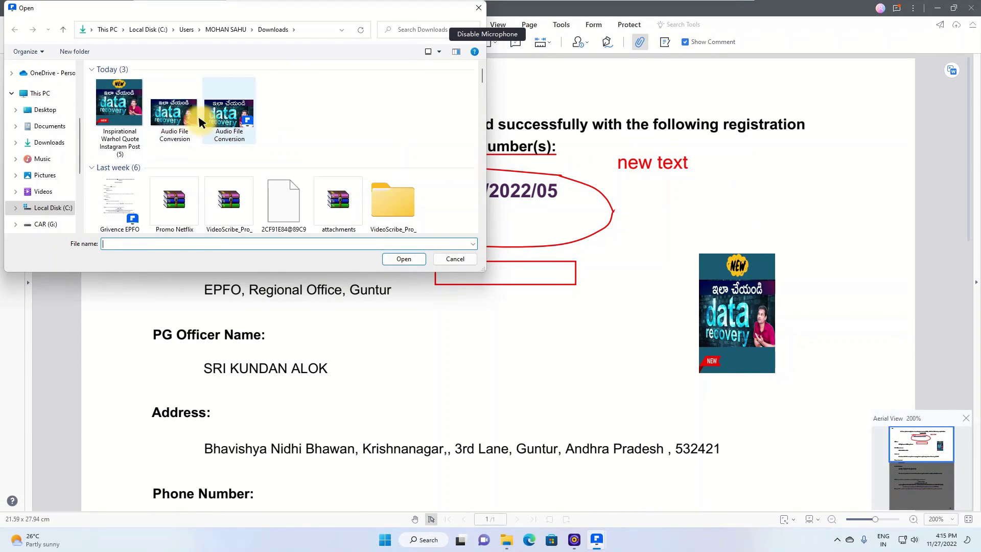
{"action": "left_click", "coordinate": [120, 105]}
{"action": "left_click", "coordinate": [404, 261]}
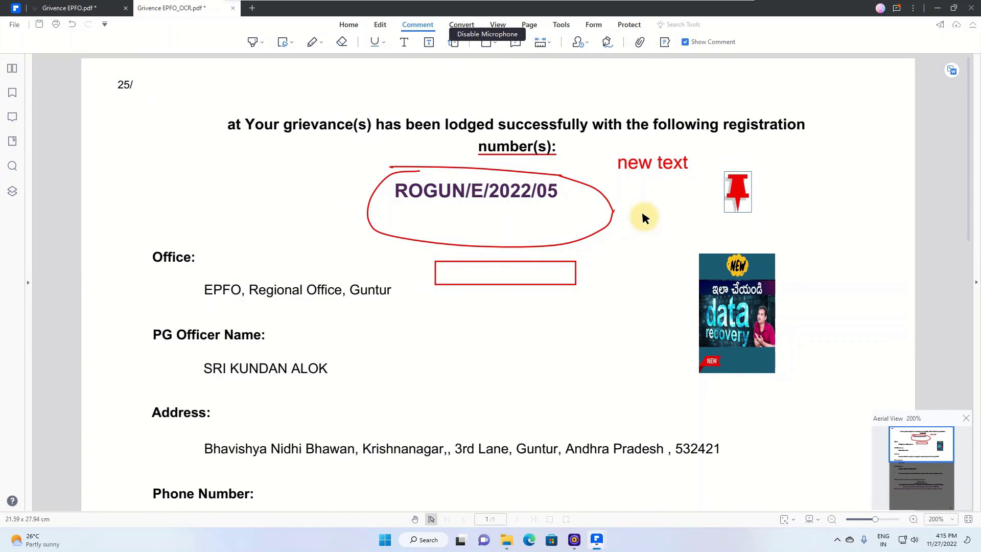
{"action": "double_click", "coordinate": [741, 192]}
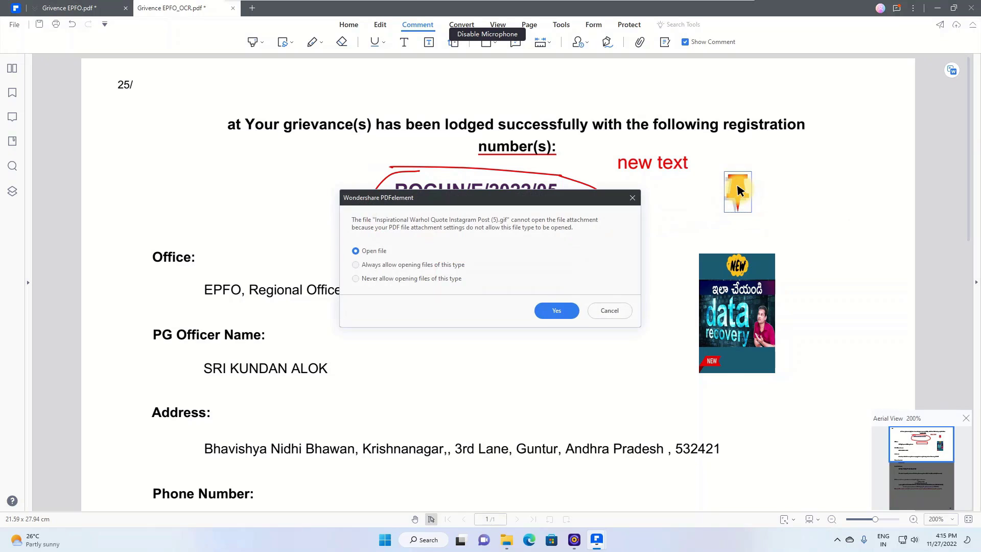
{"action": "left_click", "coordinate": [542, 310]}
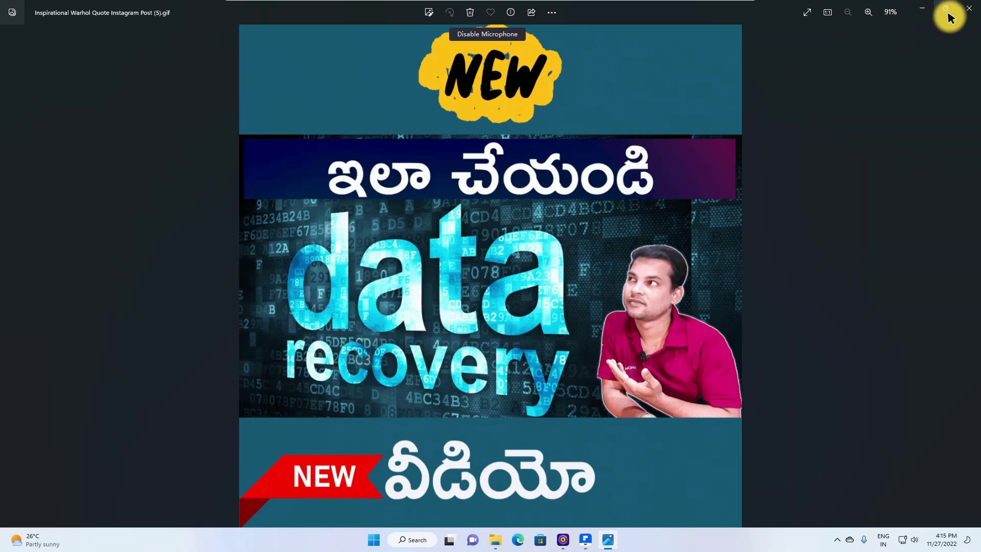
Step: Close the Photos viewer showing the attached image
{"action": "left_click", "coordinate": [962, 9]}
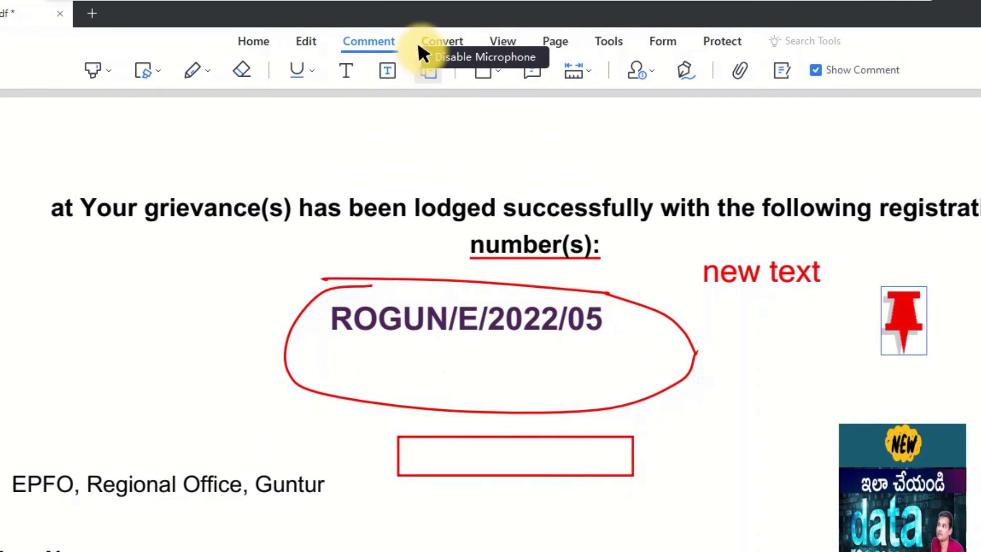
Step: Show the Convert tools and look through the extra output formats under More
{"action": "left_click", "coordinate": [440, 41]}
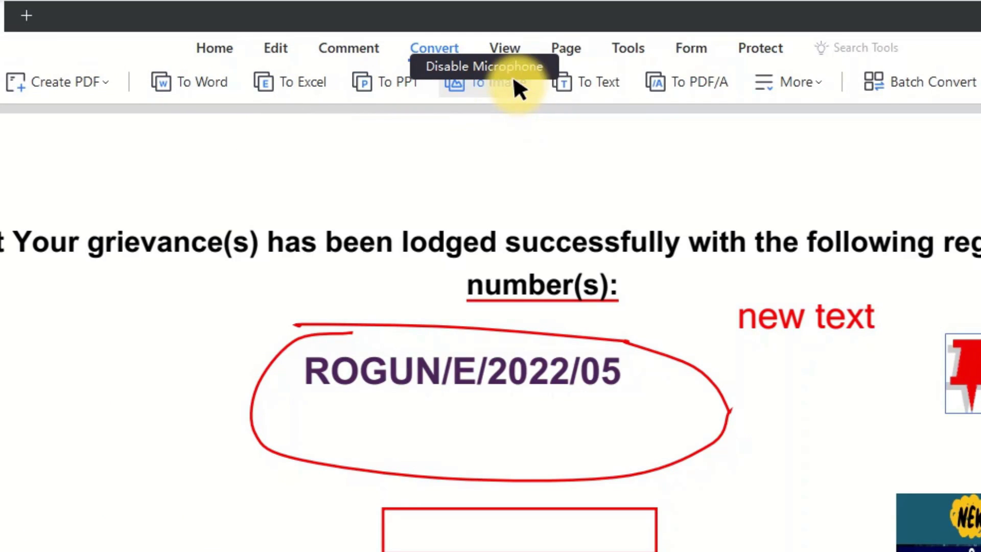
{"action": "left_click", "coordinate": [815, 82]}
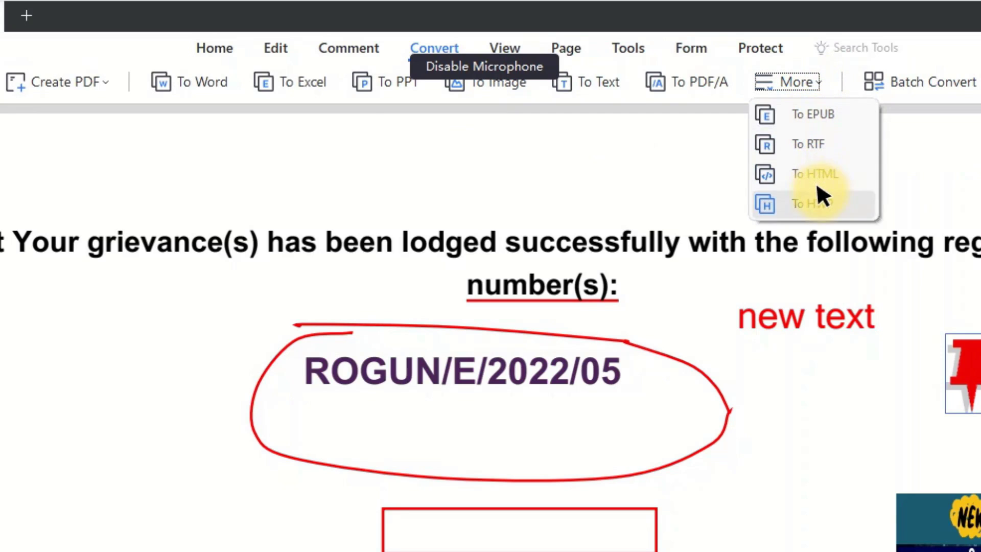
{"action": "left_click", "coordinate": [932, 179]}
{"action": "left_click", "coordinate": [926, 171]}
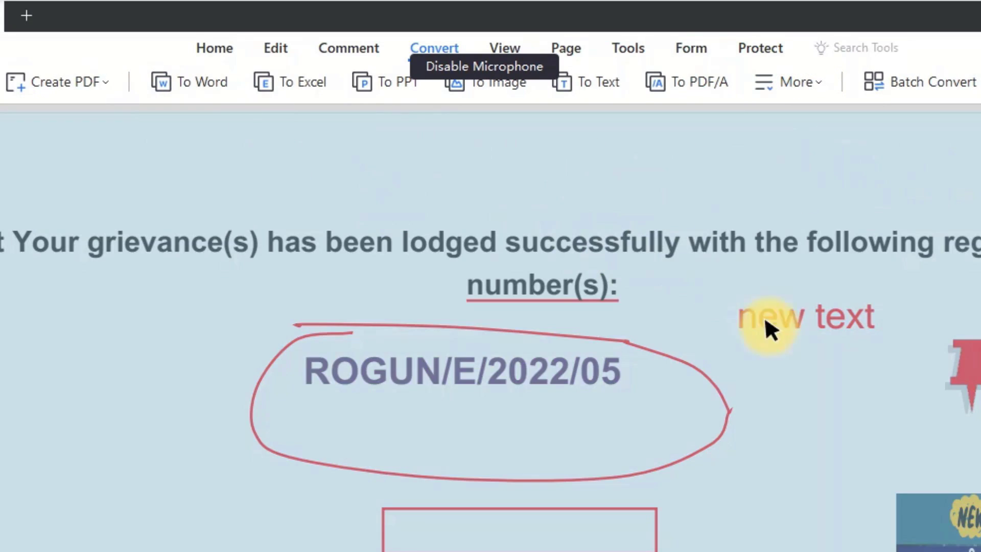
{"action": "left_click", "coordinate": [777, 349]}
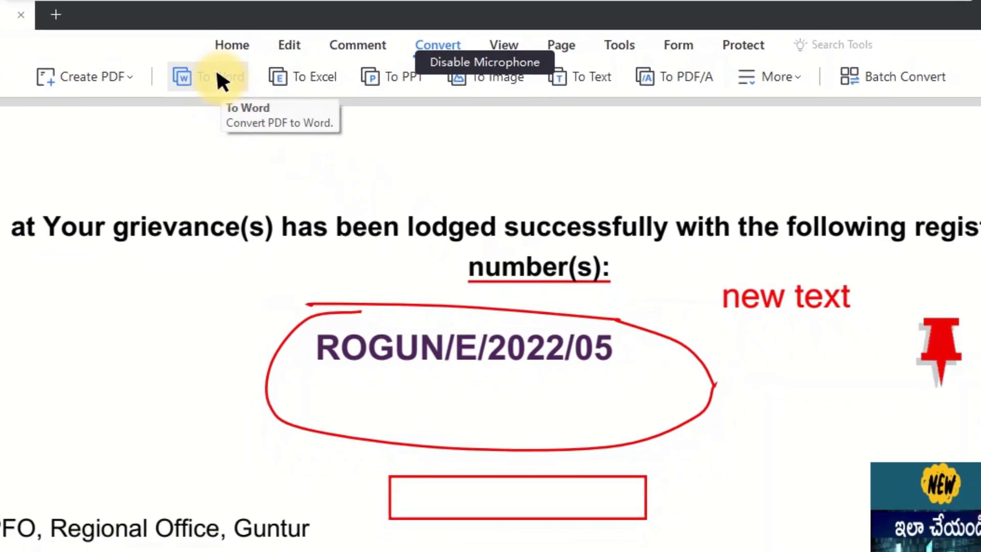
Step: Save the annotated PDF as Grivence EPFO_OCR, convert it to Word, and open the output folder
{"action": "left_click", "coordinate": [257, 65]}
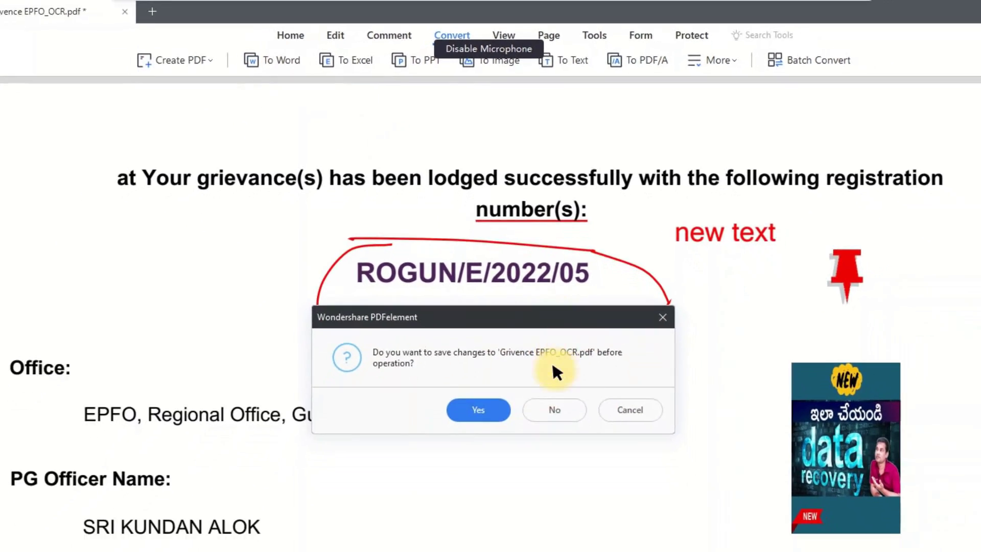
{"action": "left_click", "coordinate": [495, 307]}
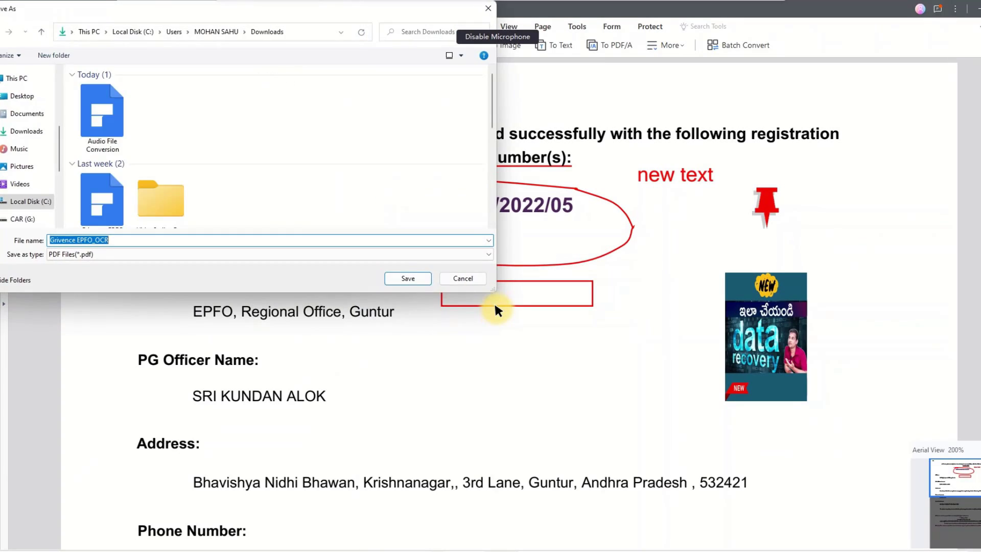
{"action": "left_click", "coordinate": [214, 239]}
{"action": "left_click", "coordinate": [526, 354]}
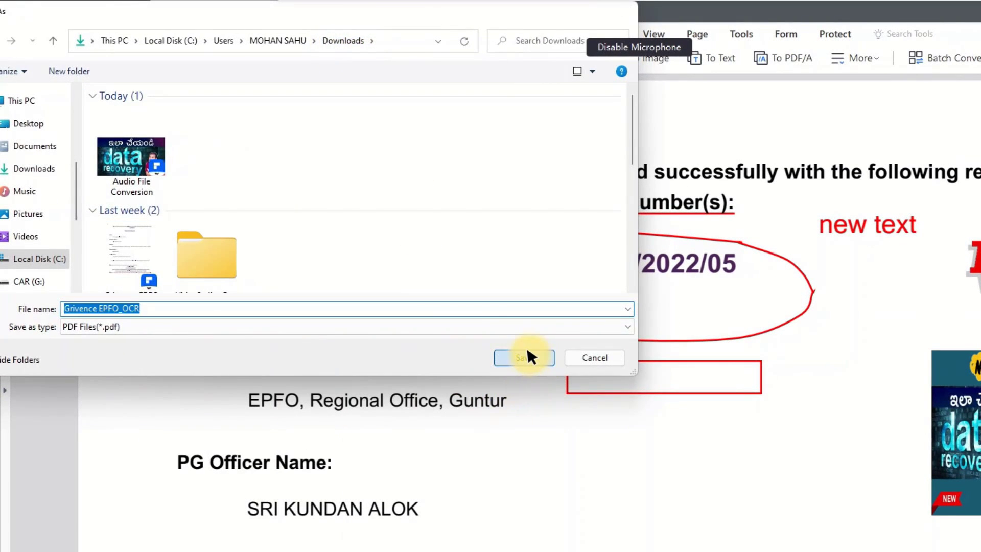
{"action": "left_click", "coordinate": [666, 456]}
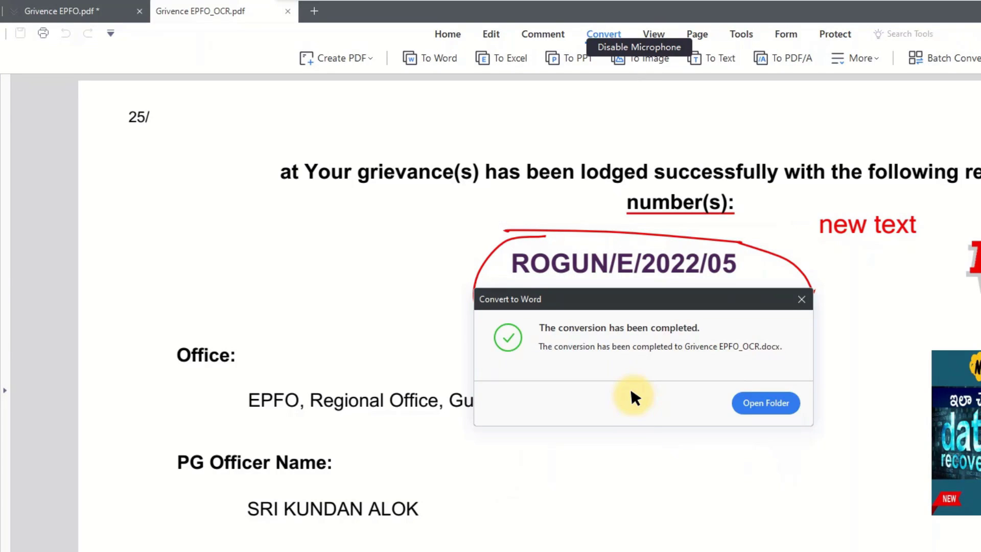
{"action": "left_click", "coordinate": [761, 398]}
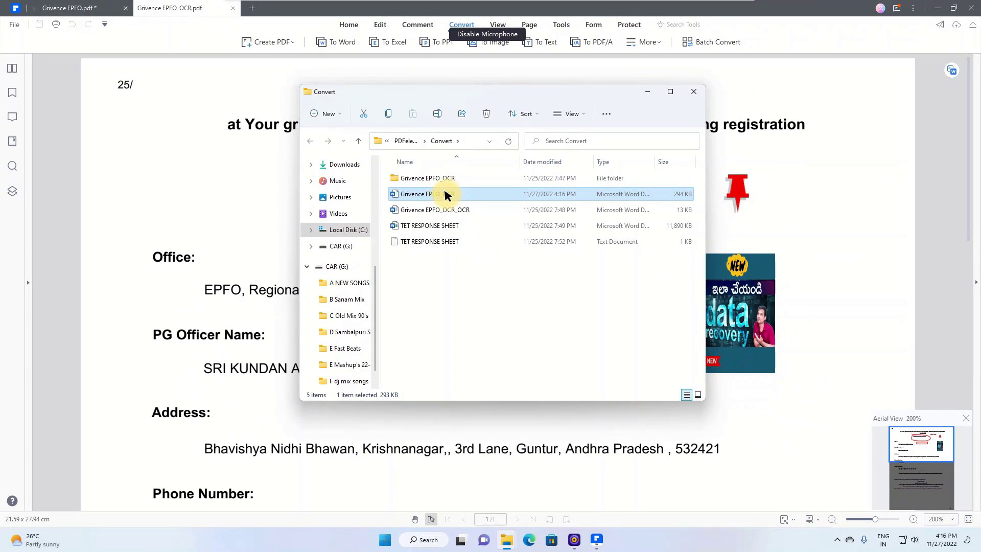
Step: Open Grivence EPFO_OCR.docx from the Convert folder in Word and scroll through it
{"action": "double_click", "coordinate": [445, 194]}
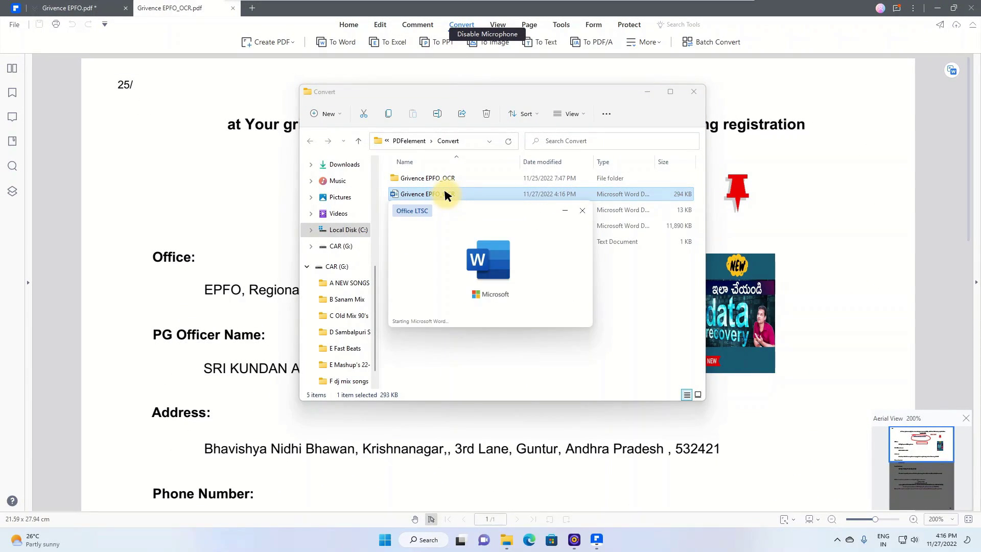
{"action": "scroll", "coordinate": [479, 268], "scroll_direction": "down", "scroll_amount": 5}
{"action": "scroll", "coordinate": [479, 273], "scroll_direction": "up", "scroll_amount": 5}
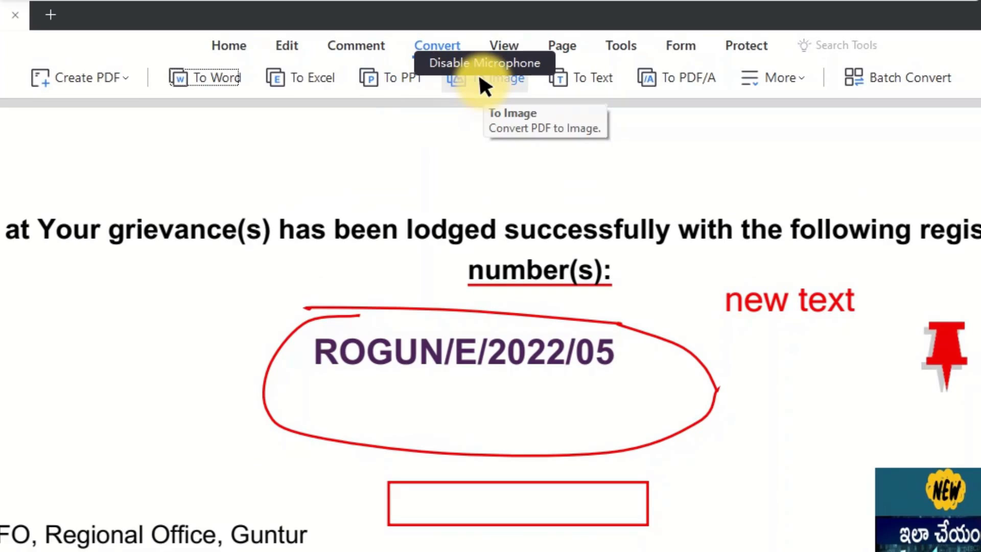
Step: View the extra formats under More and launch Batch Convert with Grivence EPFO_OCR.pdf
{"action": "left_click", "coordinate": [742, 77]}
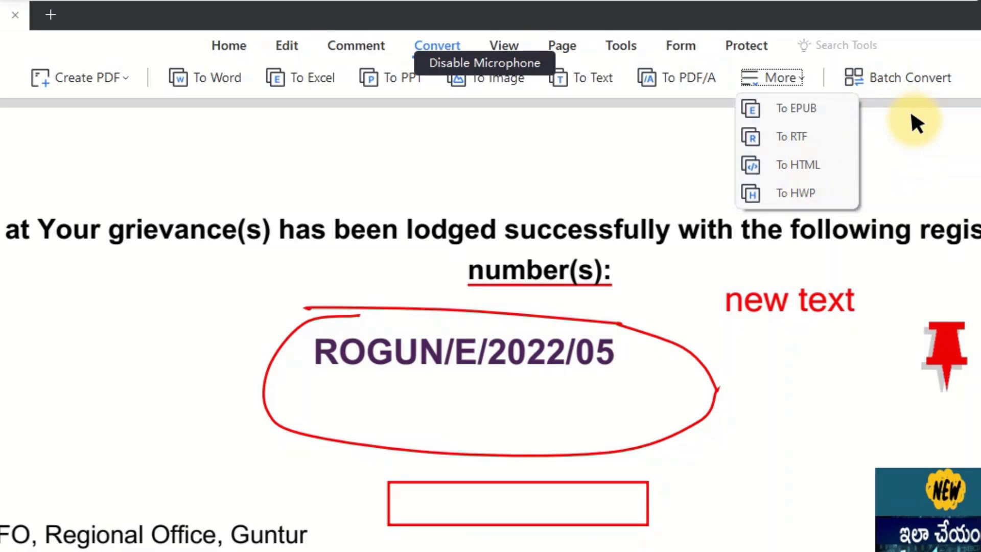
{"action": "left_click", "coordinate": [893, 78]}
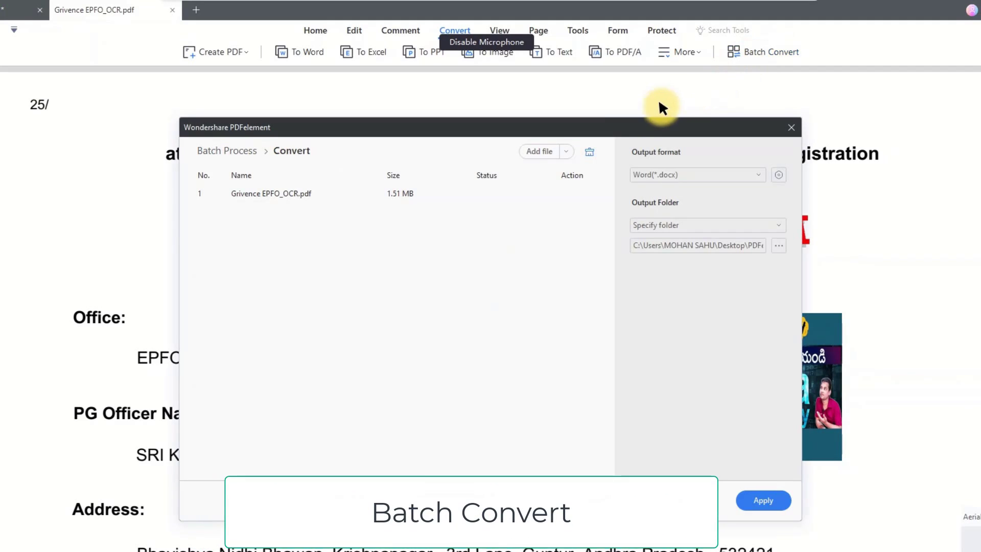
Step: Queue Brhmr - sklm, FA-1, TIME TABLE Class-9, sklm - brhmr and TET RESPONSE SHEET from Downloads
{"action": "left_click", "coordinate": [709, 172]}
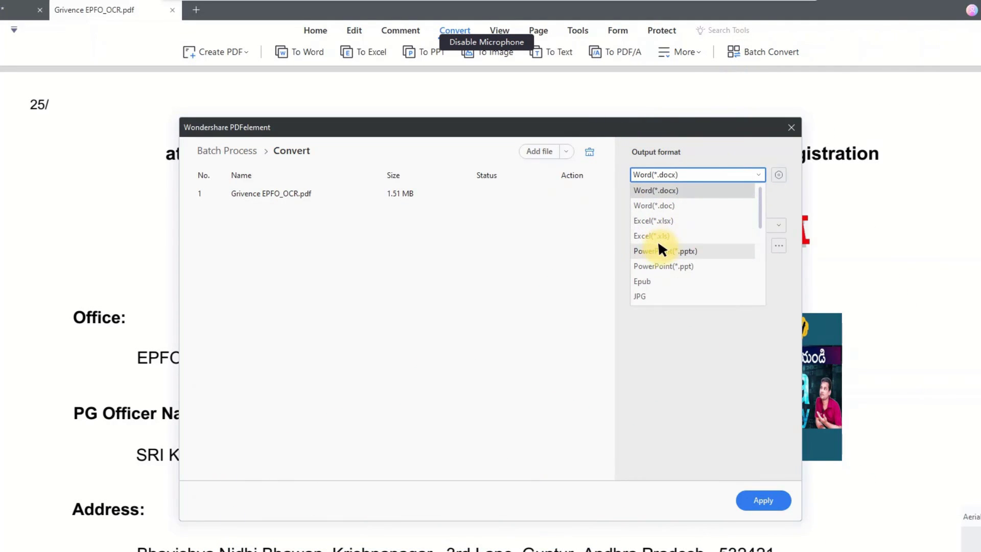
{"action": "left_click", "coordinate": [337, 259]}
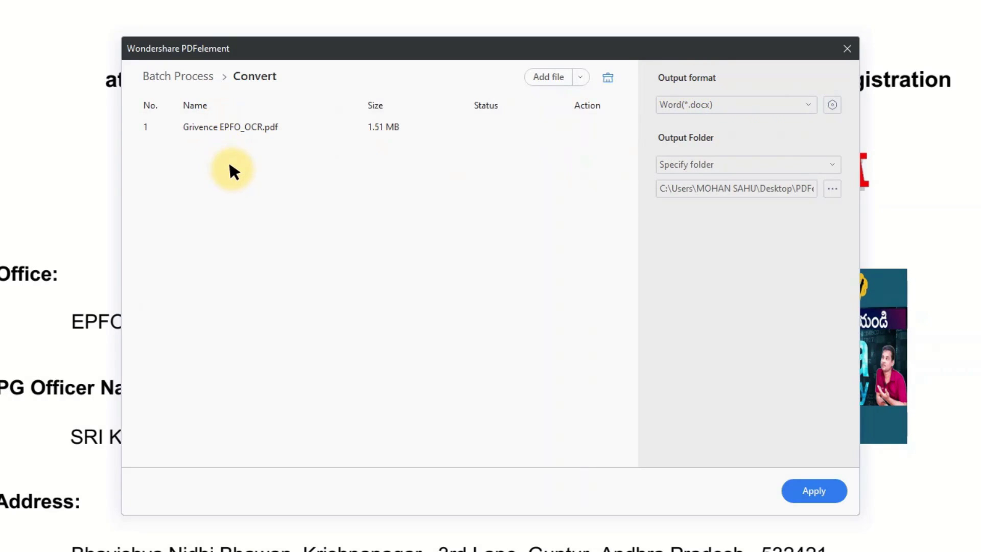
{"action": "left_click", "coordinate": [559, 79]}
{"action": "scroll", "coordinate": [344, 307], "scroll_direction": "down", "scroll_amount": 5}
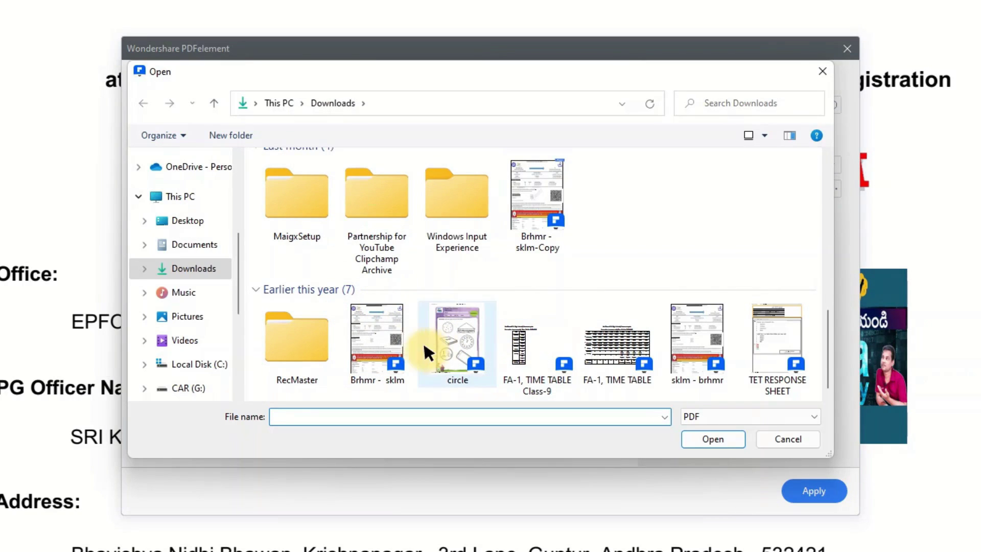
{"action": "left_click", "coordinate": [360, 327]}
{"action": "left_click", "coordinate": [526, 353], "text": "ctrl"}
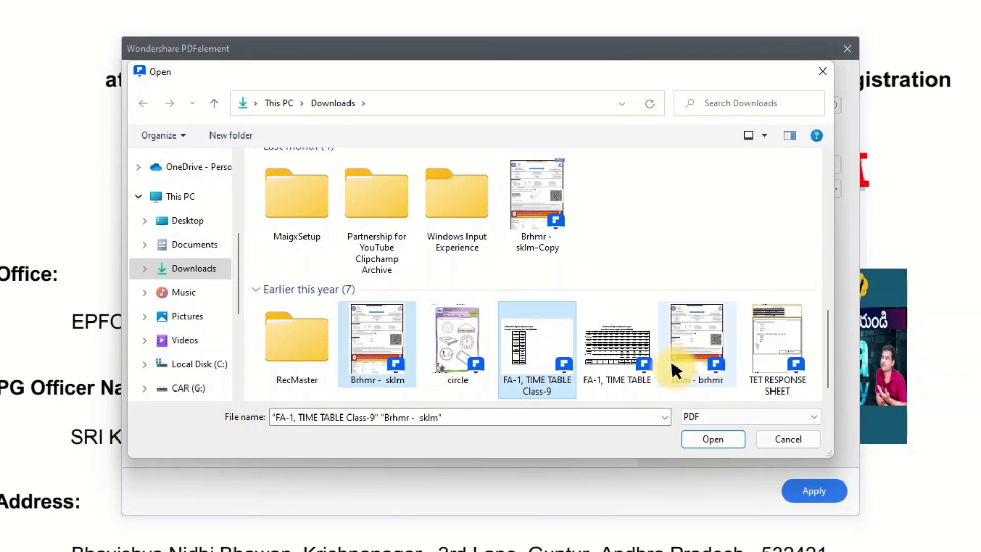
{"action": "left_click", "coordinate": [702, 348], "text": "ctrl"}
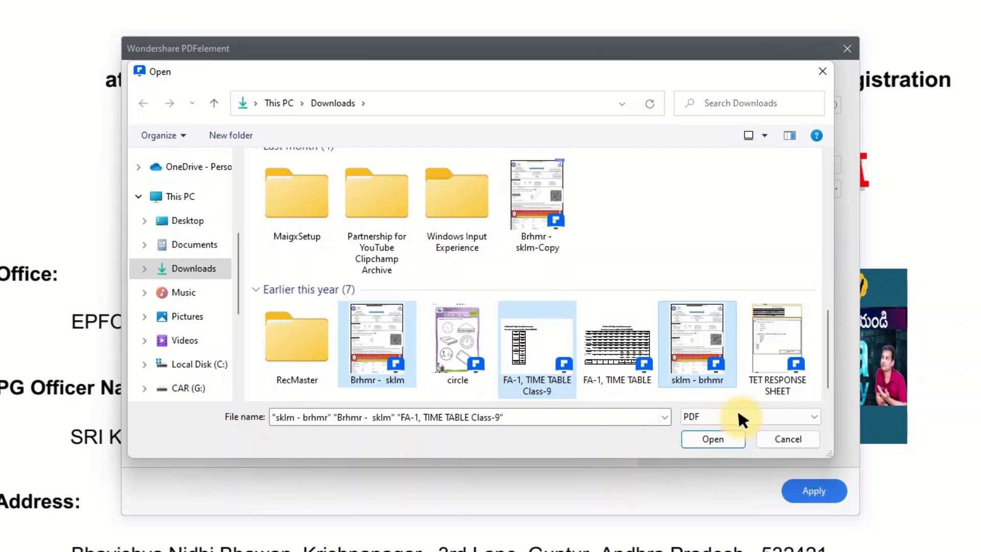
{"action": "left_click", "coordinate": [781, 350], "text": "ctrl"}
{"action": "left_click", "coordinate": [702, 437]}
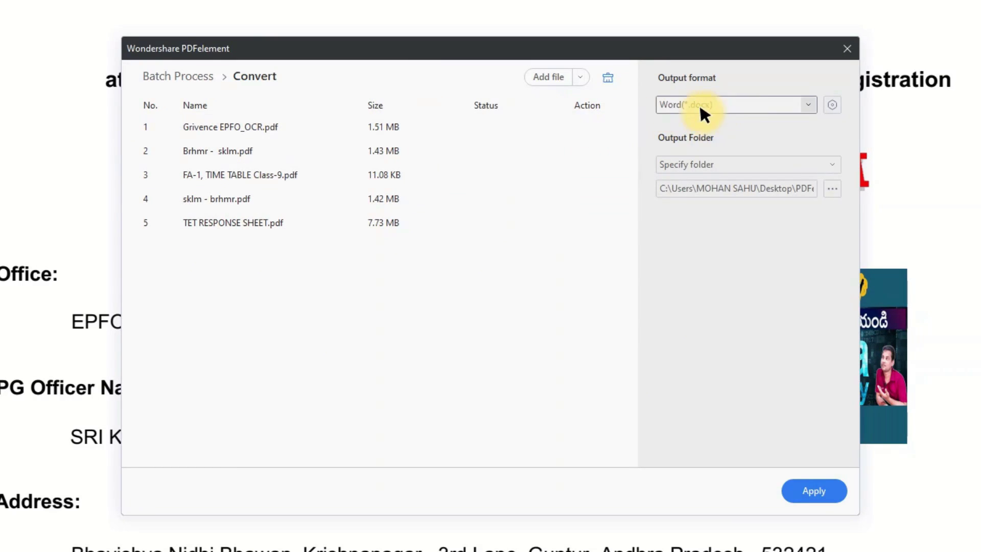
Step: Batch-convert all five PDFs to JPG, saving the output to the specified Convert folder
{"action": "left_click", "coordinate": [736, 104]}
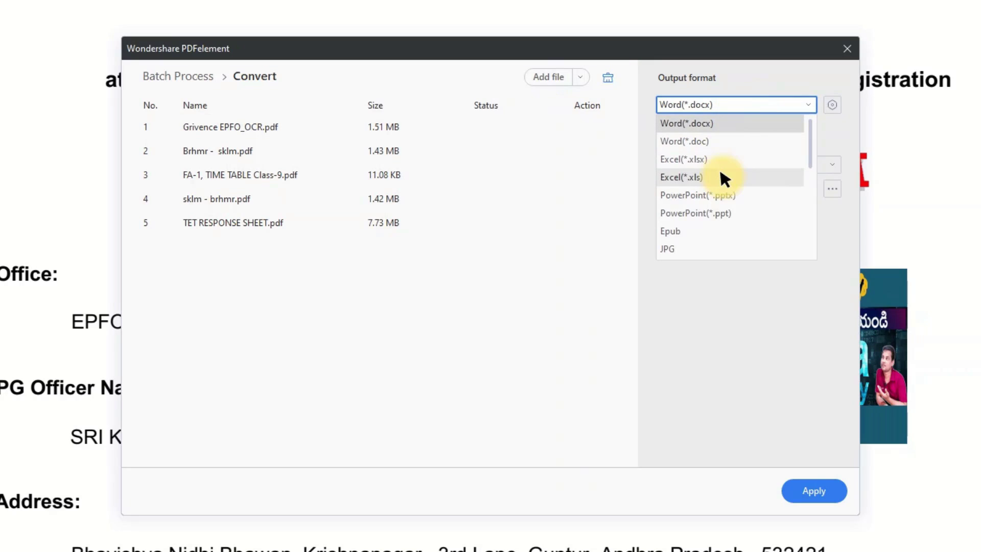
{"action": "left_click", "coordinate": [678, 249]}
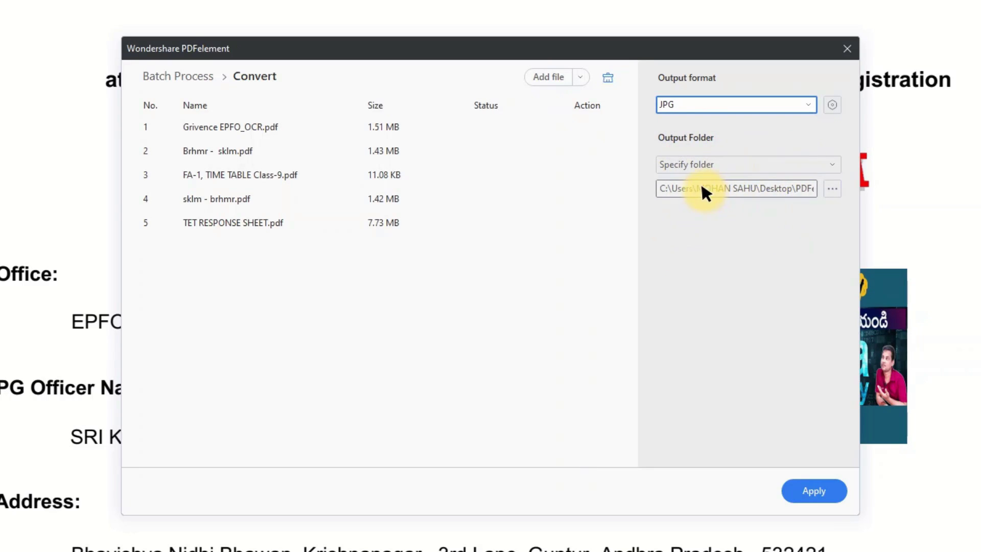
{"action": "left_click", "coordinate": [735, 164]}
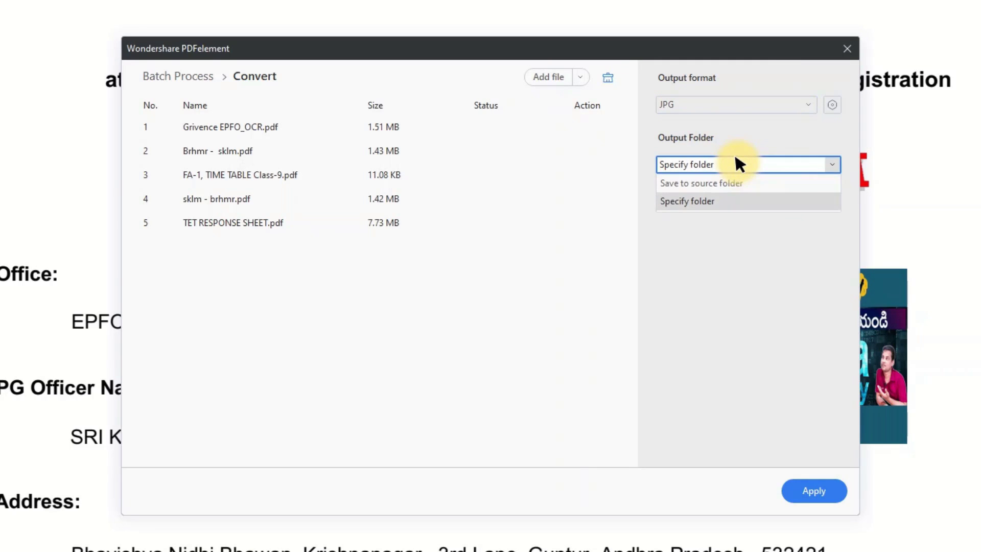
{"action": "left_click", "coordinate": [736, 199]}
{"action": "left_click", "coordinate": [813, 492]}
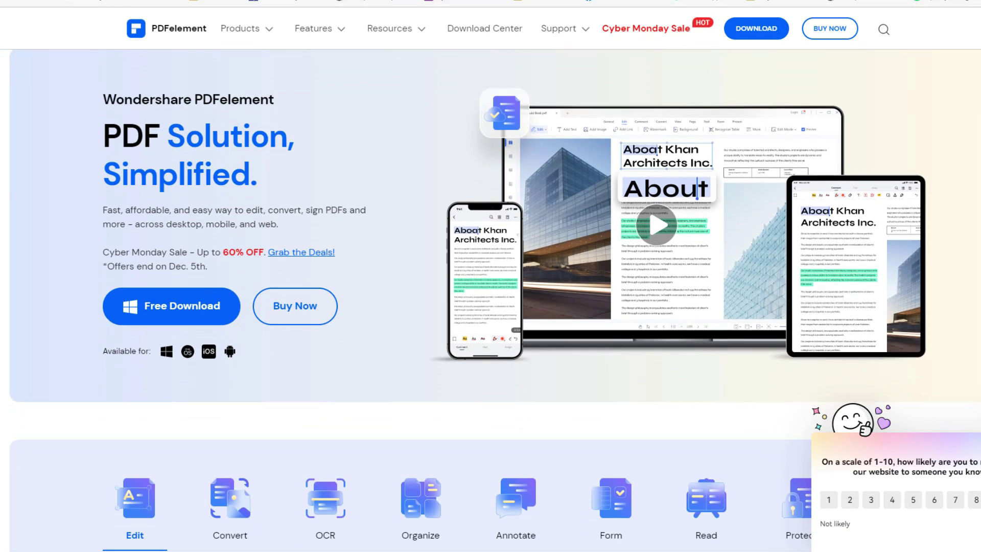
{"action": "scroll", "coordinate": [491, 300], "scroll_direction": "down", "scroll_amount": 2}
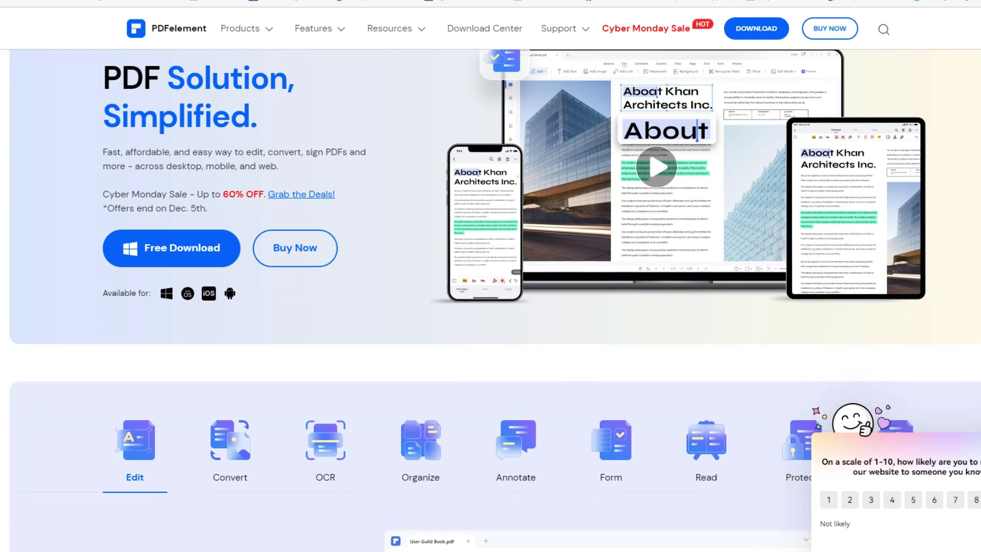
Step: Scroll the PDFelement homepage down to the desktop, mobile and Document Cloud comparison table
{"action": "scroll", "coordinate": [490, 300], "scroll_direction": "down", "scroll_amount": 1}
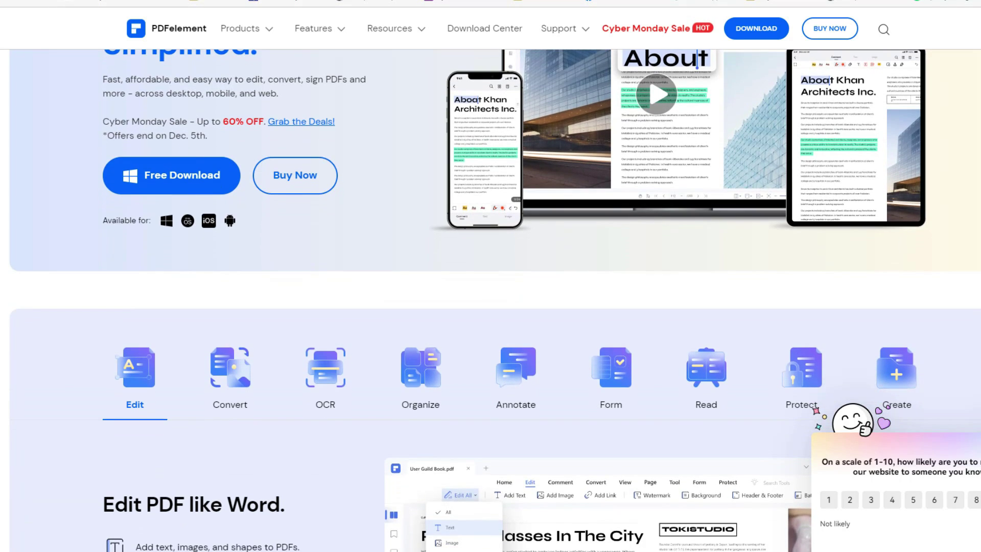
{"action": "scroll", "coordinate": [490, 301], "scroll_direction": "down", "scroll_amount": 1}
{"action": "scroll", "coordinate": [491, 300], "scroll_direction": "down", "scroll_amount": 3}
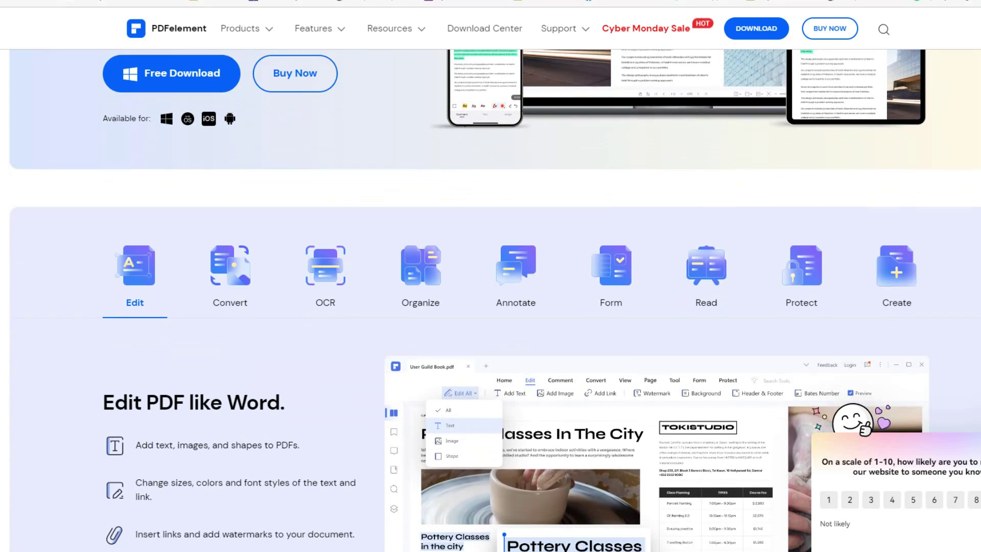
{"action": "scroll", "coordinate": [491, 301], "scroll_direction": "down", "scroll_amount": 2}
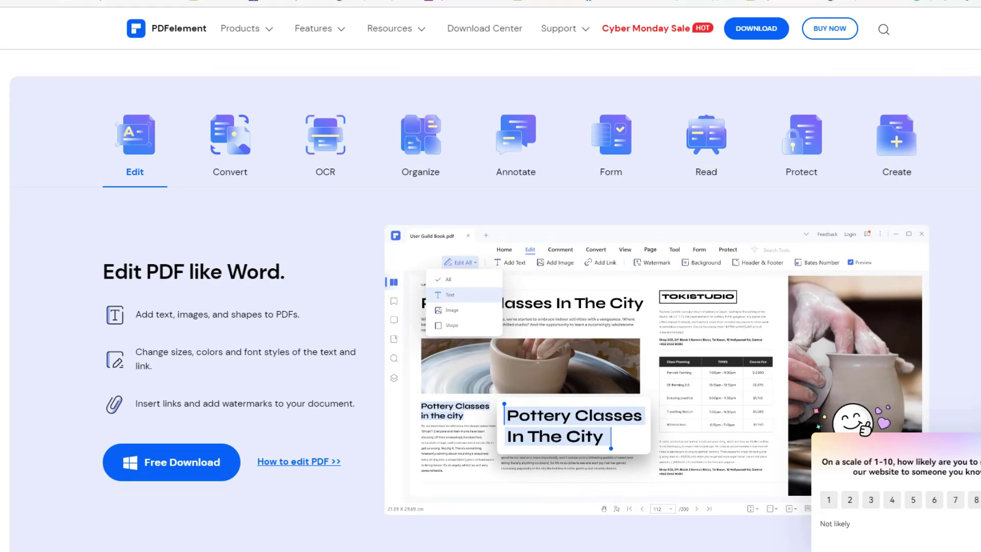
{"action": "scroll", "coordinate": [491, 300], "scroll_direction": "down", "scroll_amount": 11}
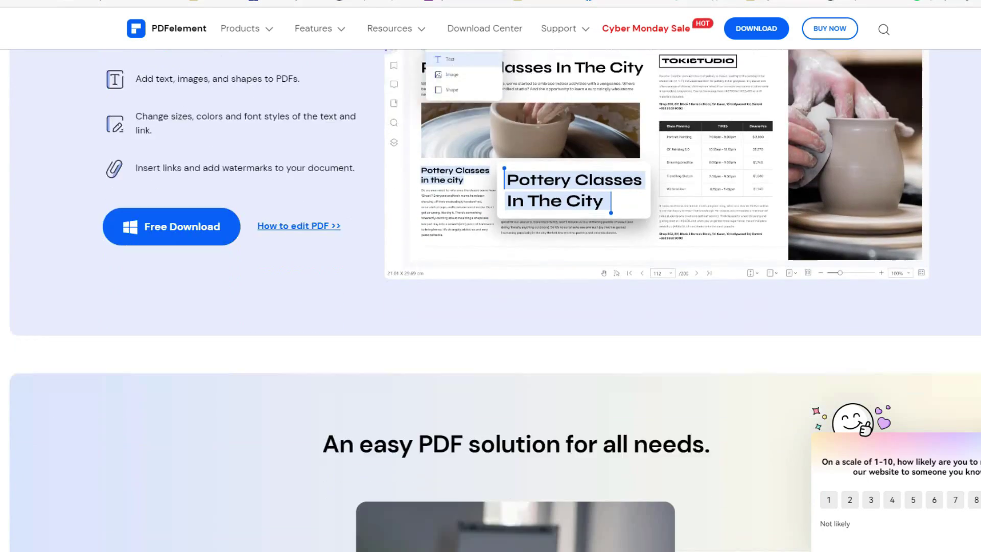
{"action": "scroll", "coordinate": [491, 301], "scroll_direction": "down", "scroll_amount": 3}
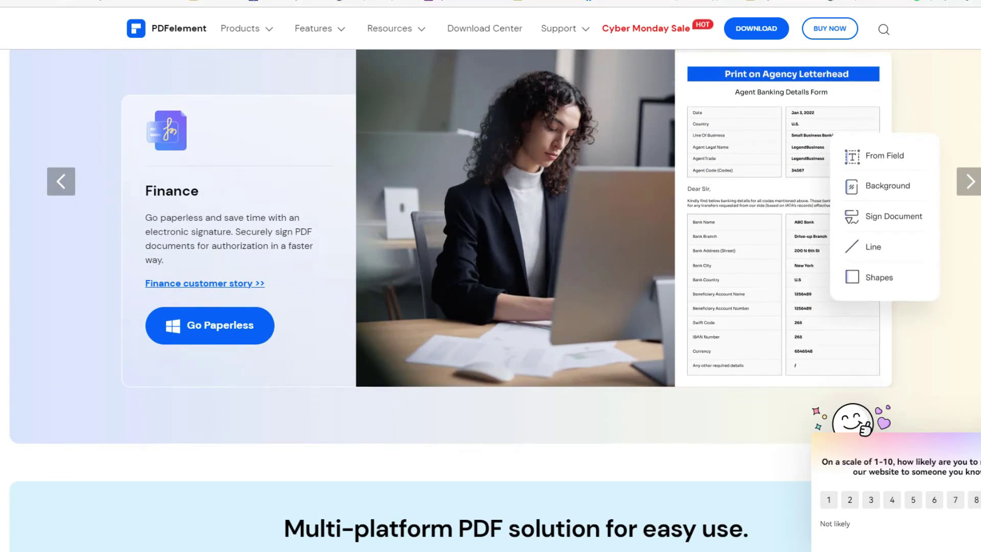
{"action": "scroll", "coordinate": [490, 300], "scroll_direction": "down", "scroll_amount": 8}
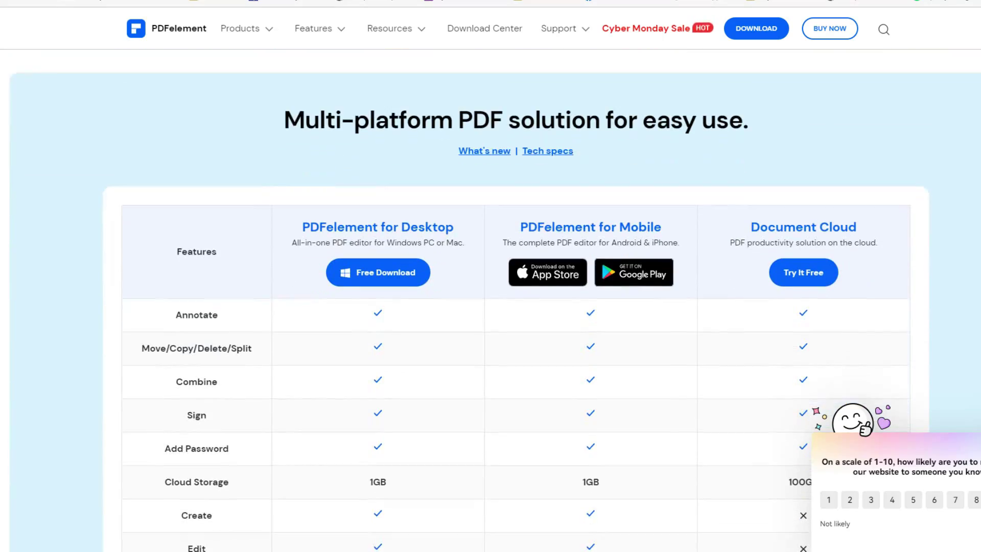
{"action": "scroll", "coordinate": [490, 306], "scroll_direction": "down", "scroll_amount": 3}
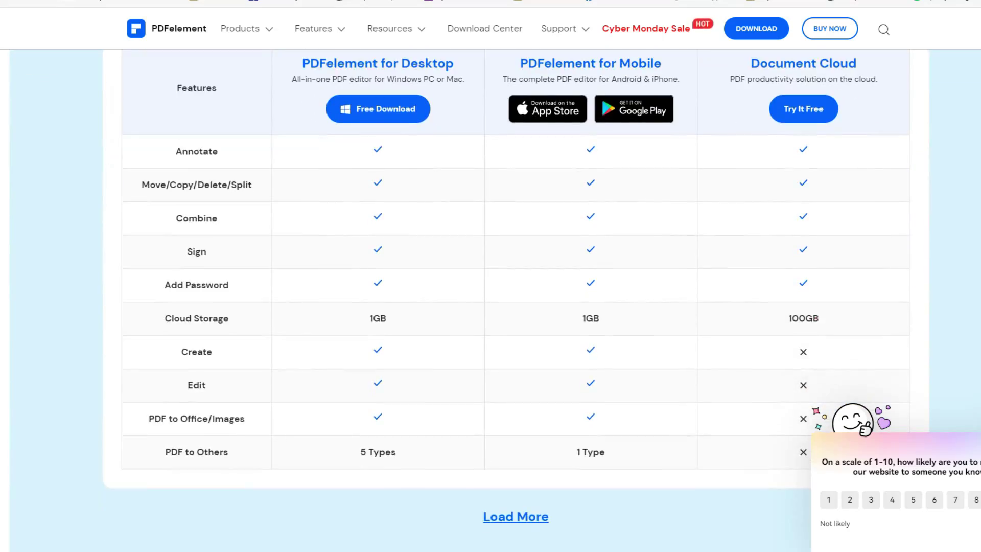